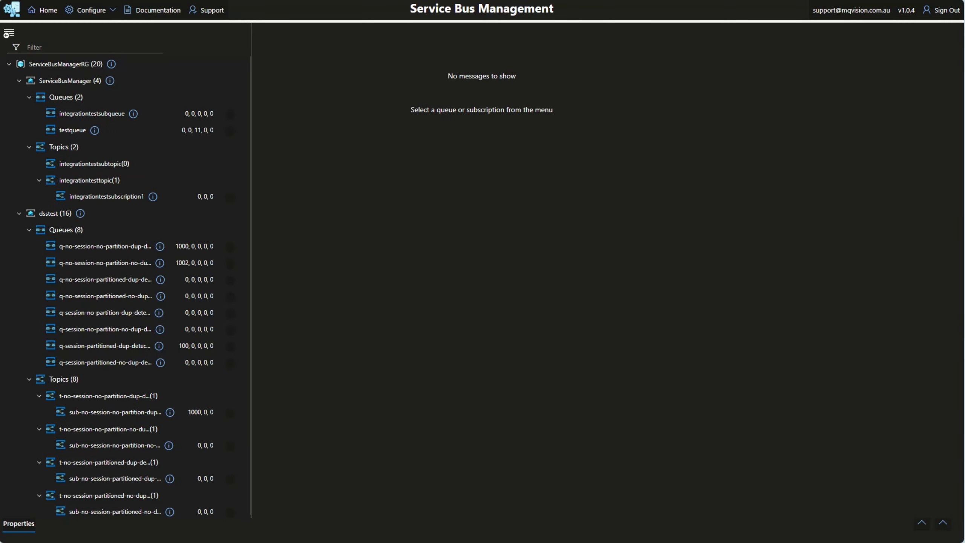
Step: Open the Resource Group Filter settings and return to the home view
left_click(112, 11)
left_click(111, 29)
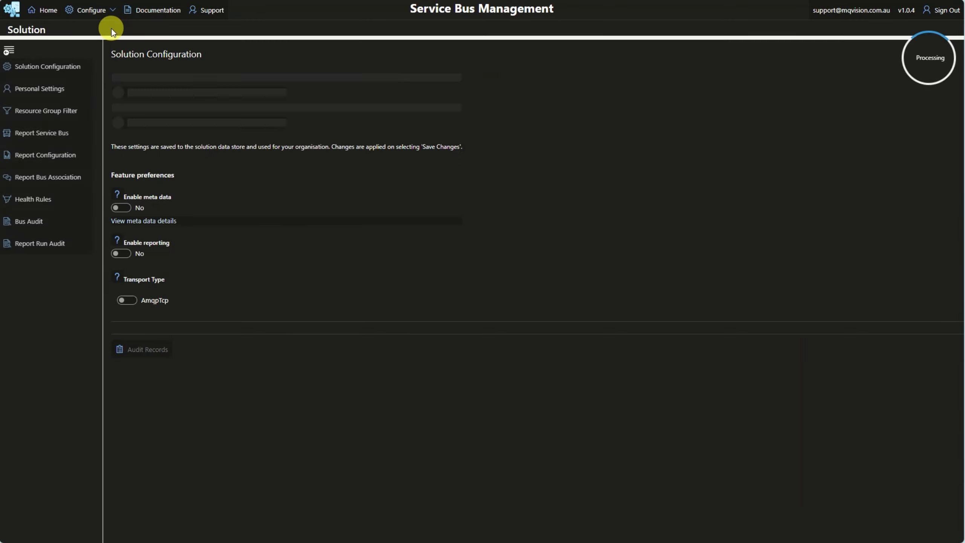
left_click(57, 114)
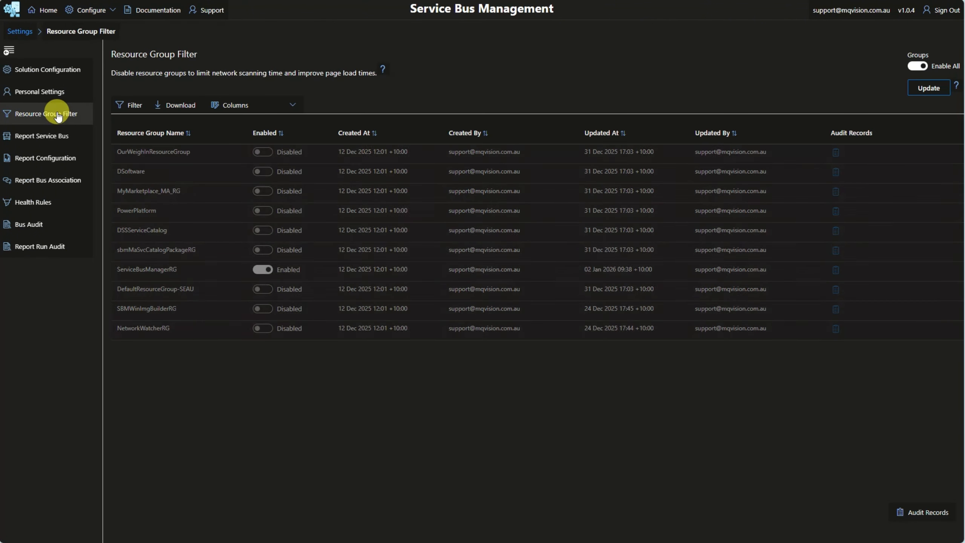
mouse_move(123, 134)
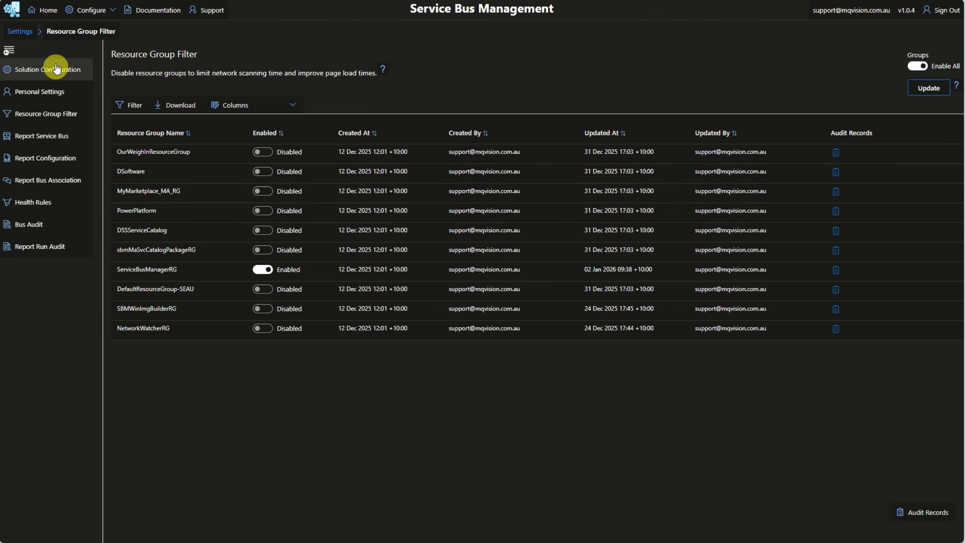
left_click(50, 14)
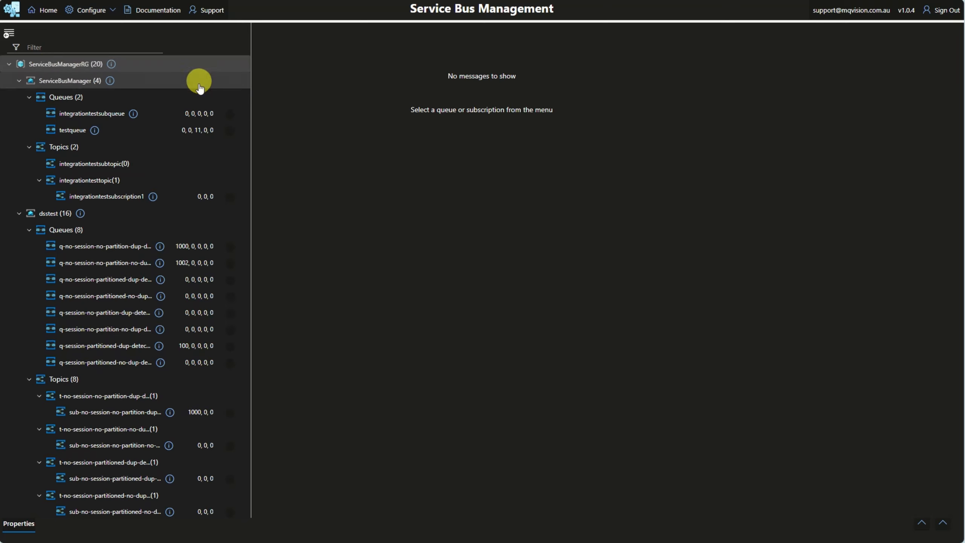
Step: Disable the ServiceBusManagerRG resource group and return to the home view
left_click(100, 10)
left_click(104, 31)
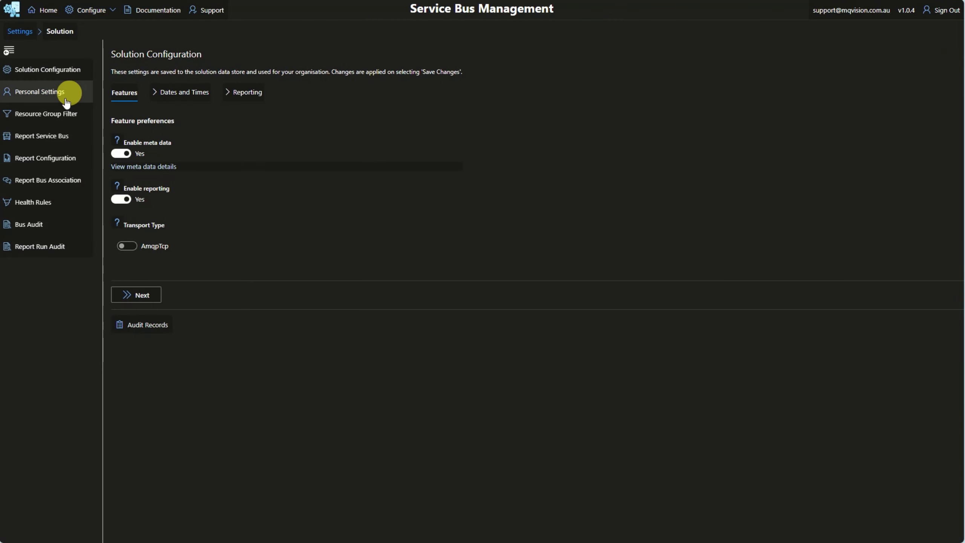
left_click(62, 114)
left_click(257, 270)
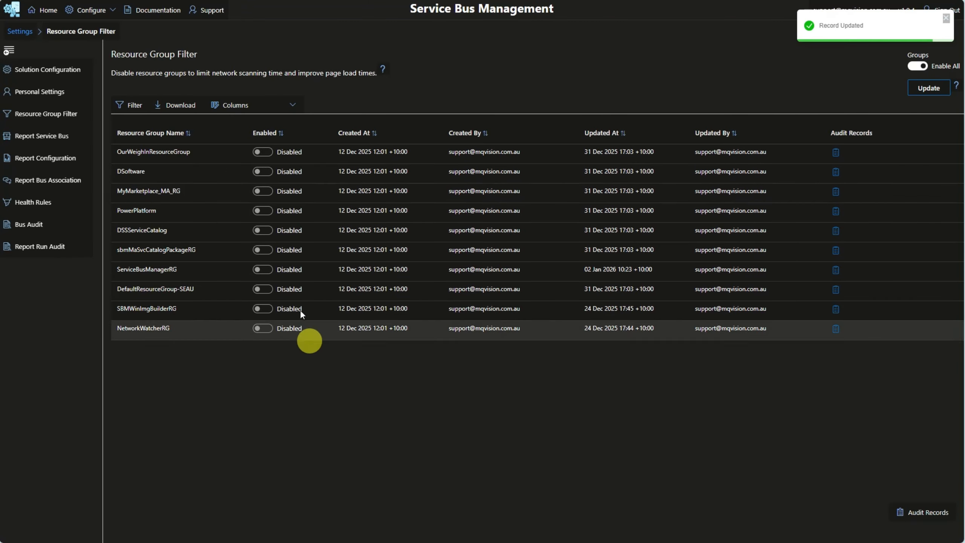
left_click(48, 10)
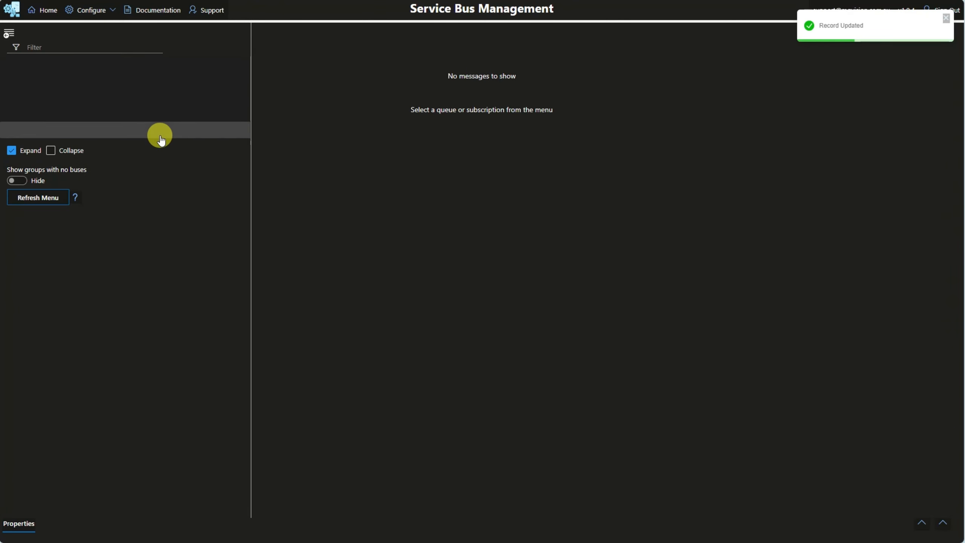
Step: Re-enable the ServiceBusManagerRG resource group in the Resource Group Filter settings
left_click(99, 10)
left_click(104, 29)
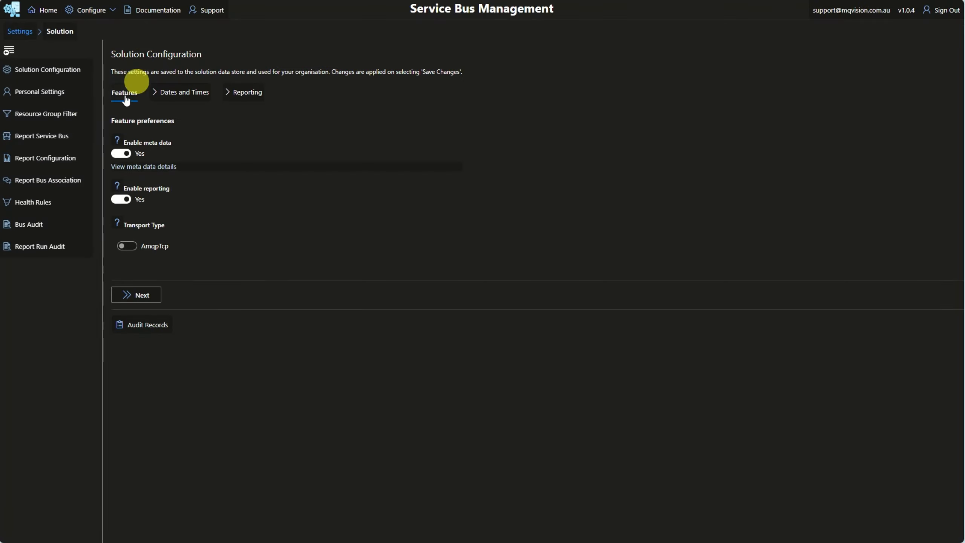
left_click(54, 119)
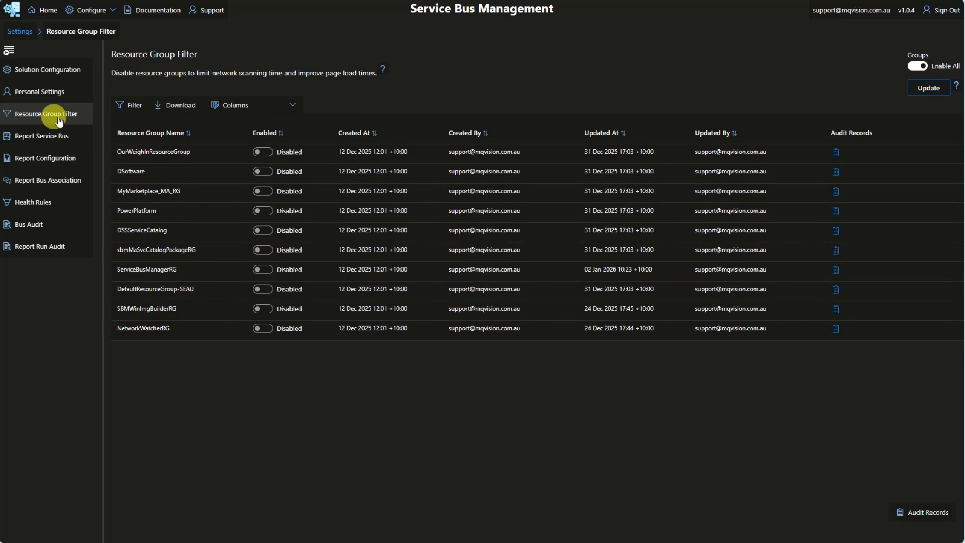
left_click(262, 269)
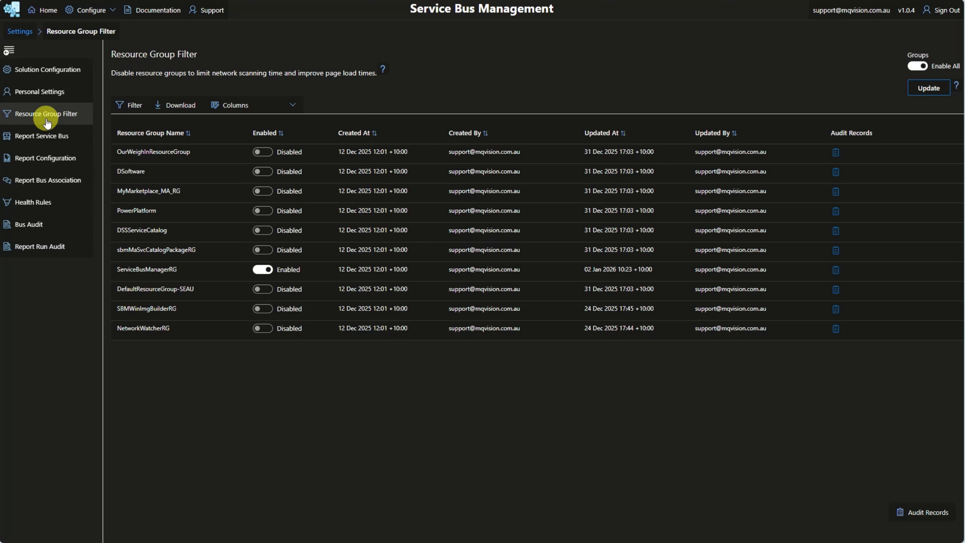
Step: Open the queues, topics and subscriptions of the dsstest service bus and go to the second page of records
left_click(47, 133)
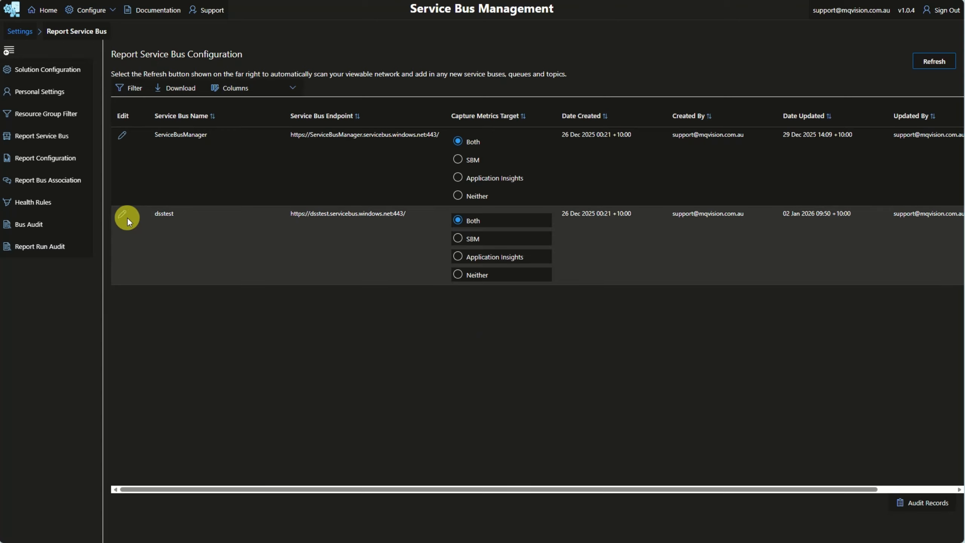
left_click(122, 216)
scroll(280, 203, "up", 2)
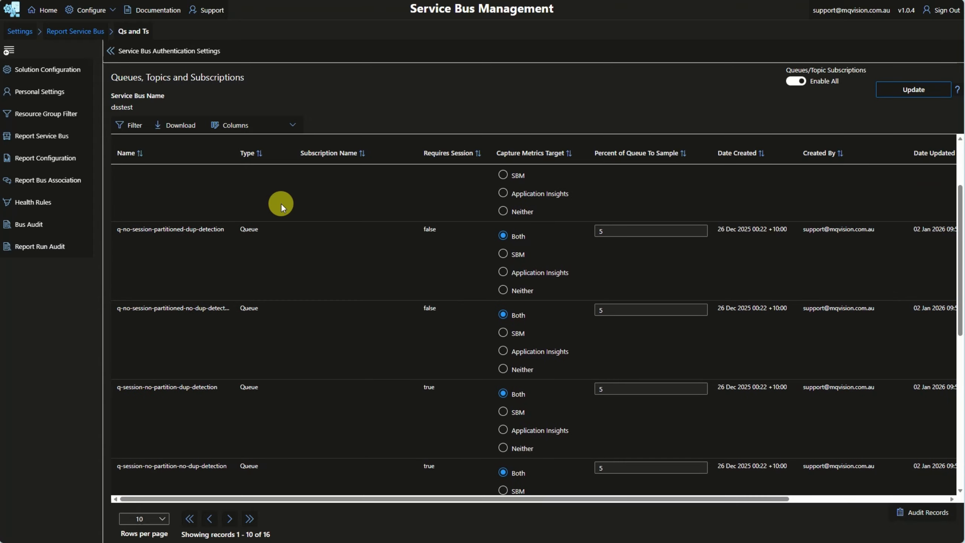
scroll(280, 211, "down", 4)
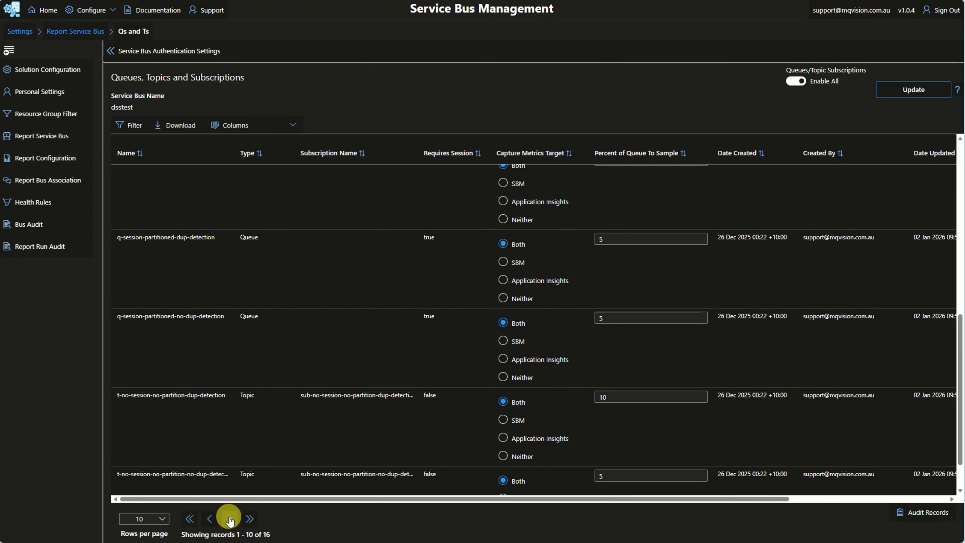
left_click(230, 519)
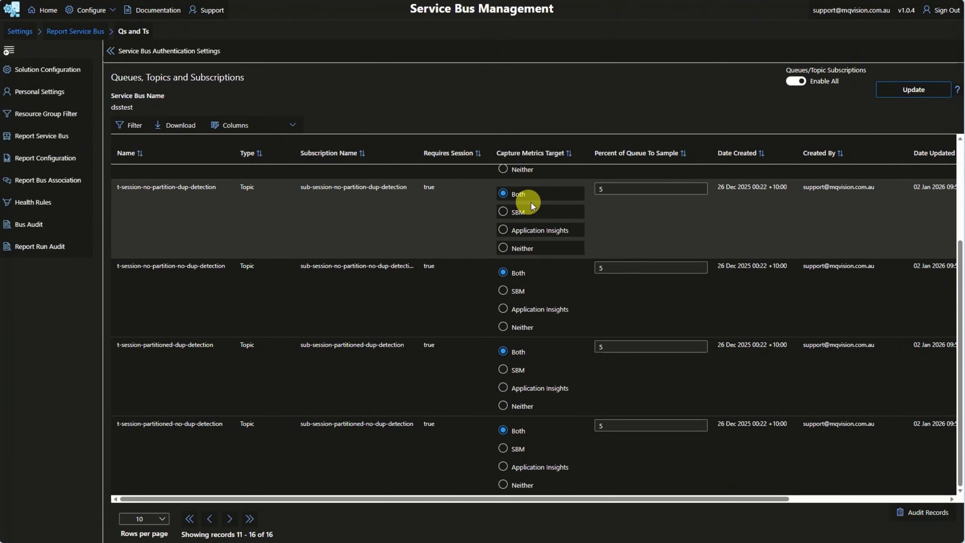
scroll(553, 205, "up", 3)
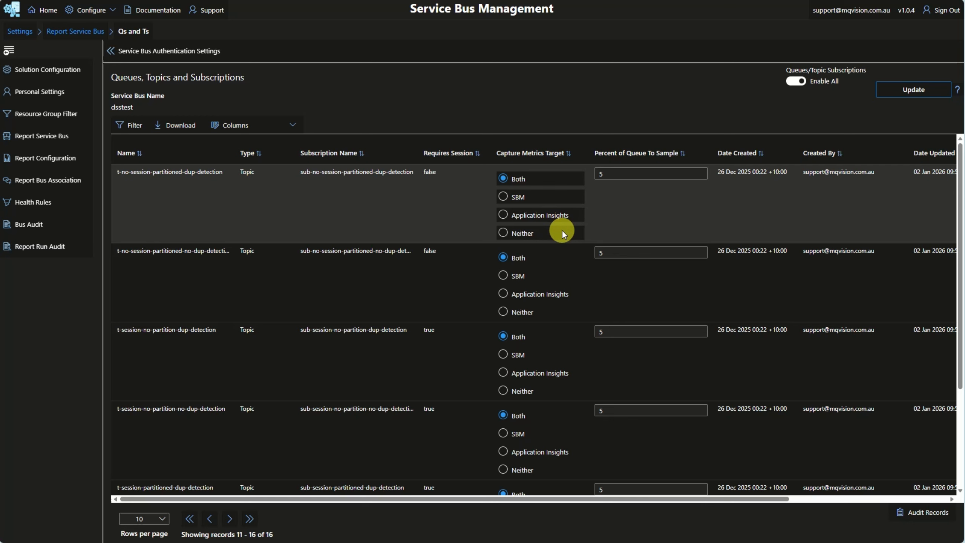
Step: Switch the capture metrics target of t-no-session-partitioned-dup-detection to SBM and back to Both
left_click(503, 194)
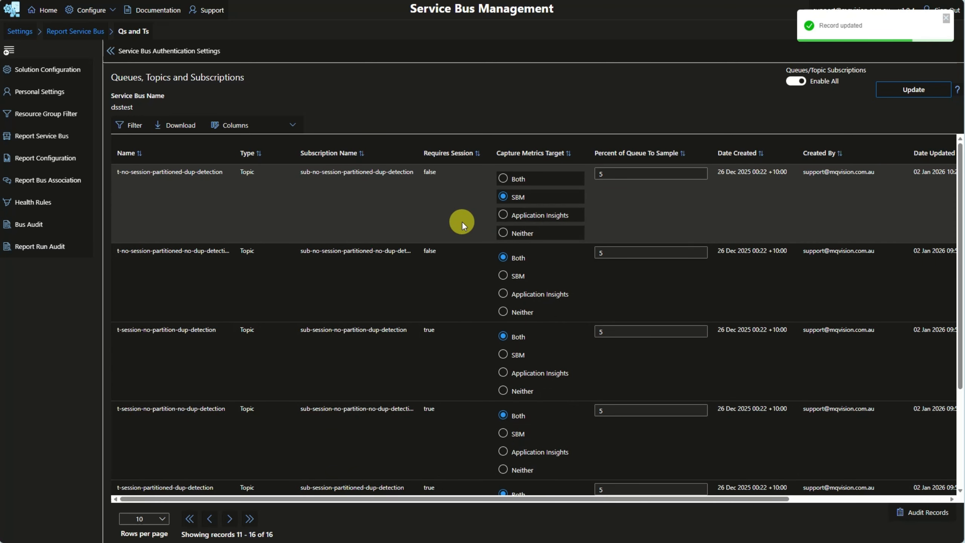
left_click(503, 178)
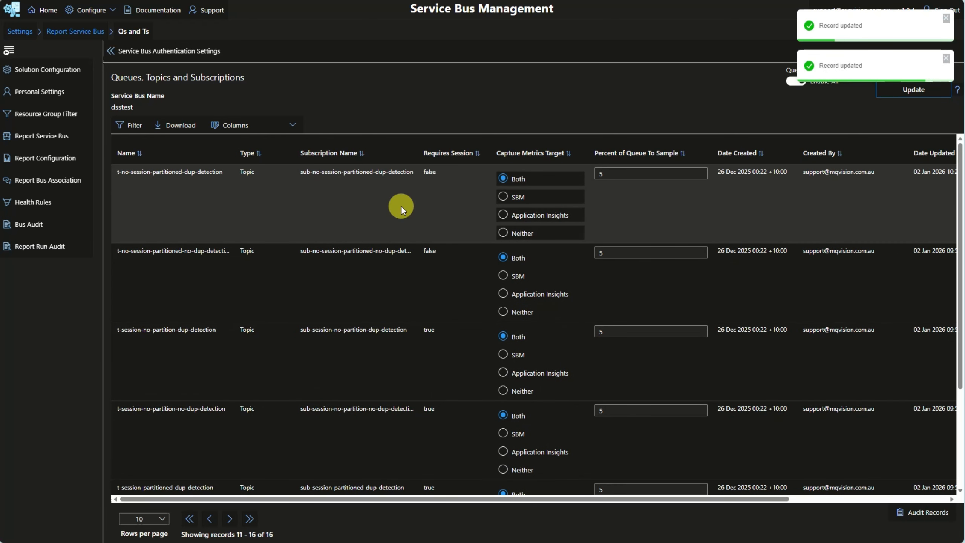
Step: Set the percent of queue to sample for t-no-session-partitioned-dup-detection to 100
left_click(624, 174)
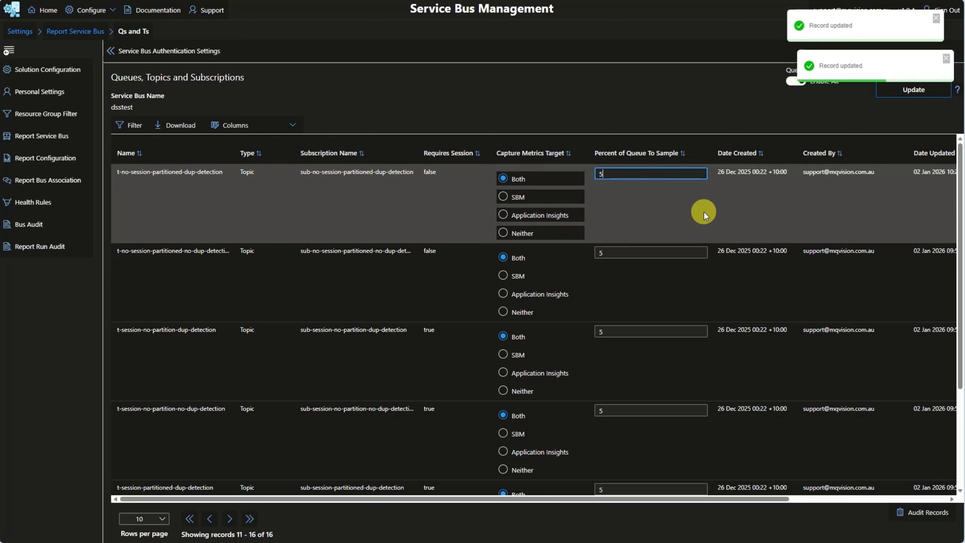
key("BackSpace")
type("100")
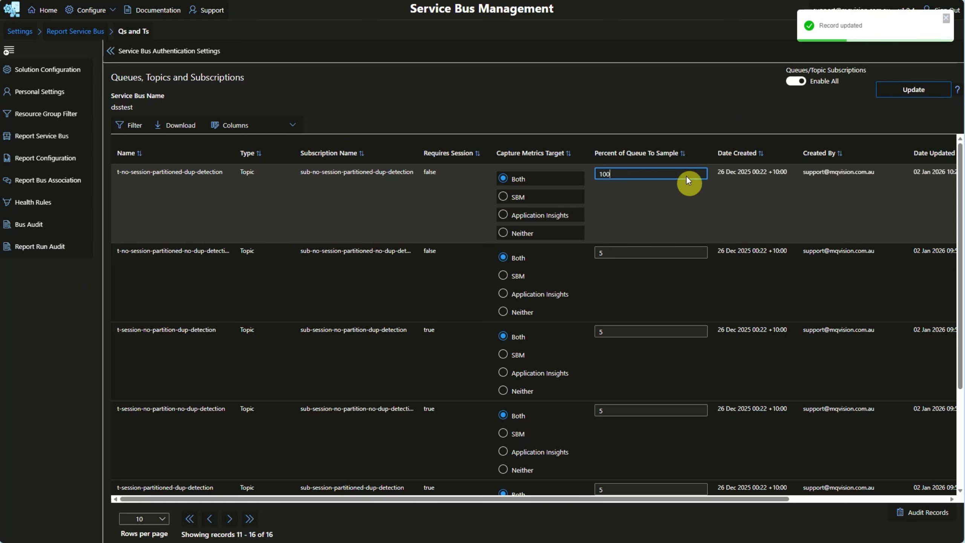
left_click(658, 123)
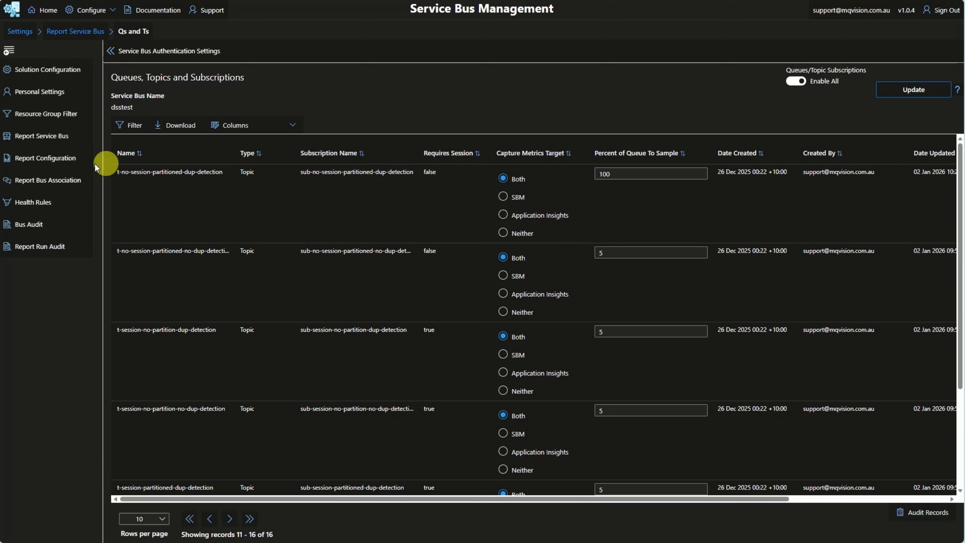
Step: Start creating a new report named Order Processor - Count of Messages in the report configuration
left_click(61, 160)
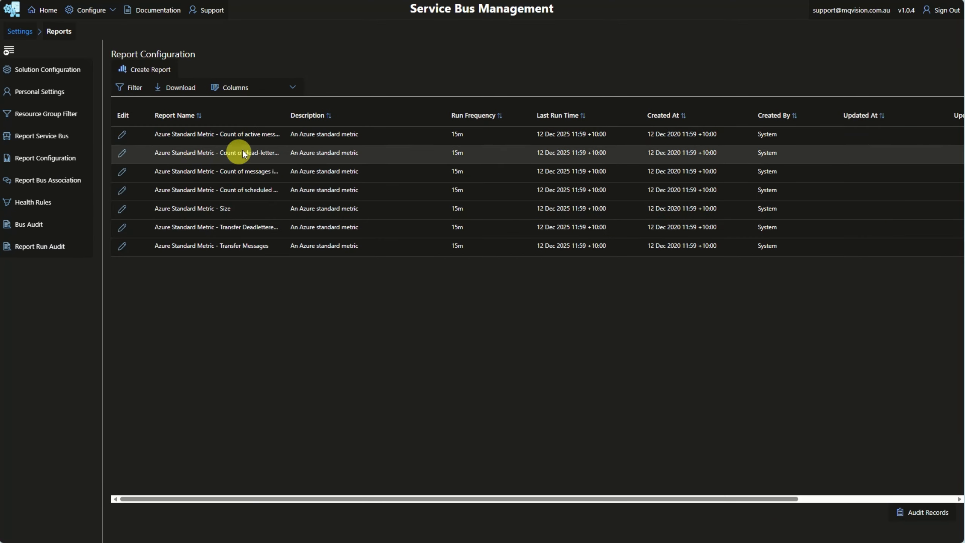
left_click_drag(284, 109, 376, 109)
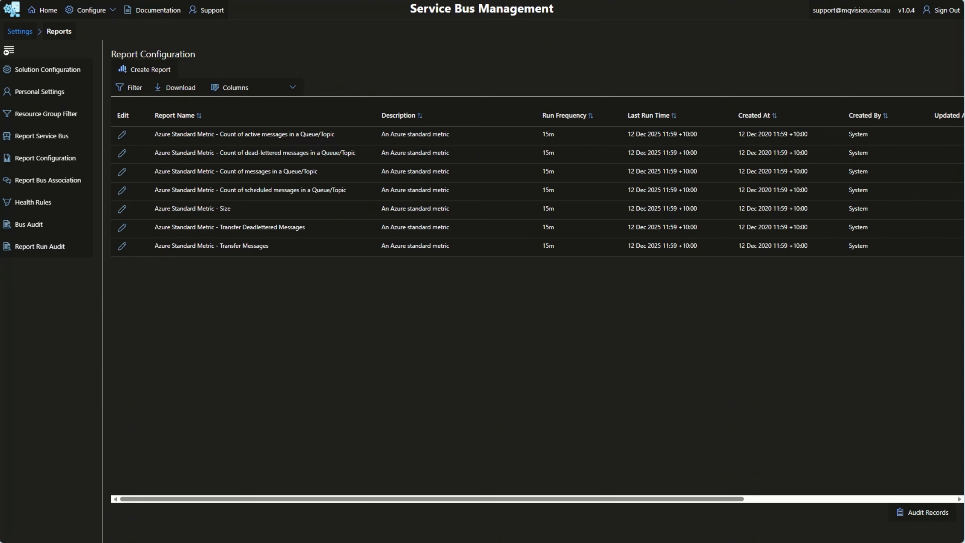
left_click(154, 70)
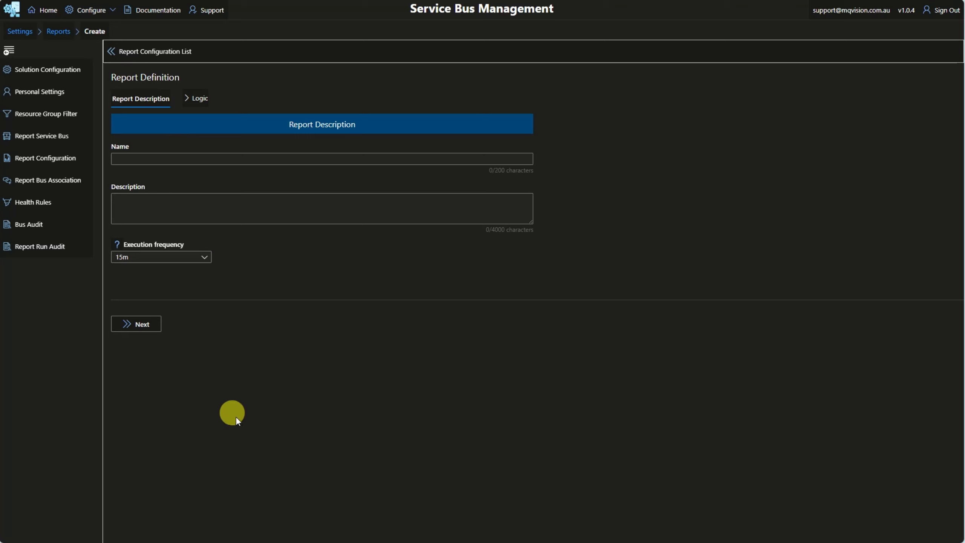
left_click(132, 160)
left_click(133, 160)
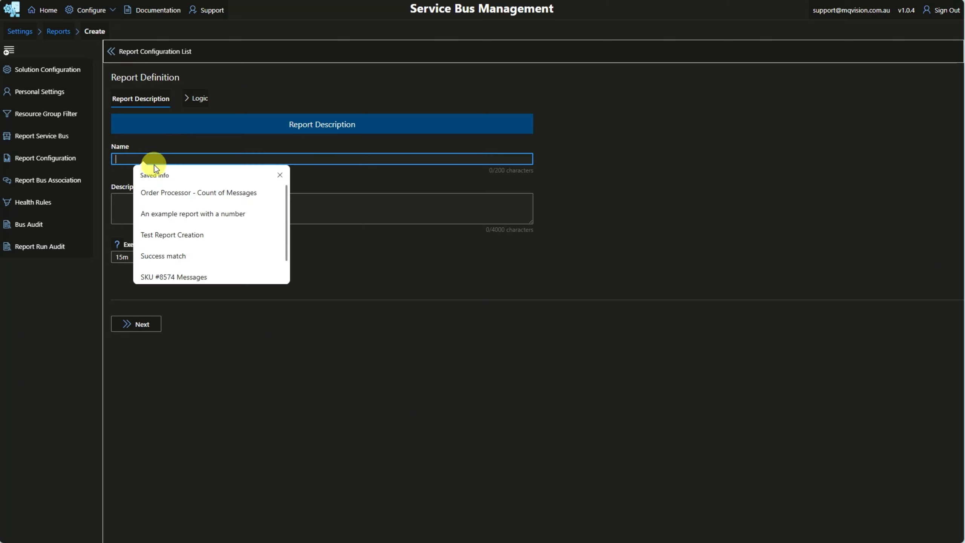
left_click(159, 193)
left_click(278, 325)
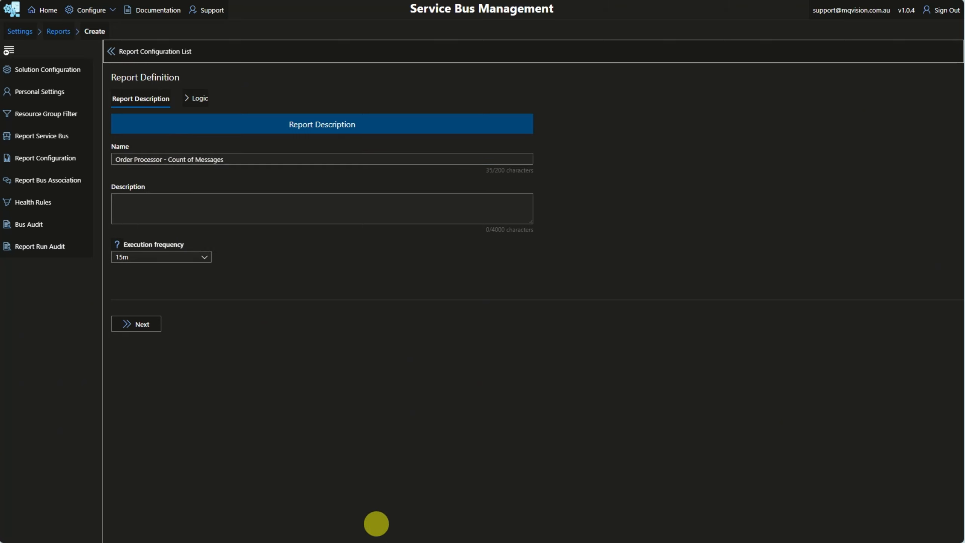
Step: Enter the description "The number of messages present in a queue at report run time from the Order Processing system"
left_click(197, 218)
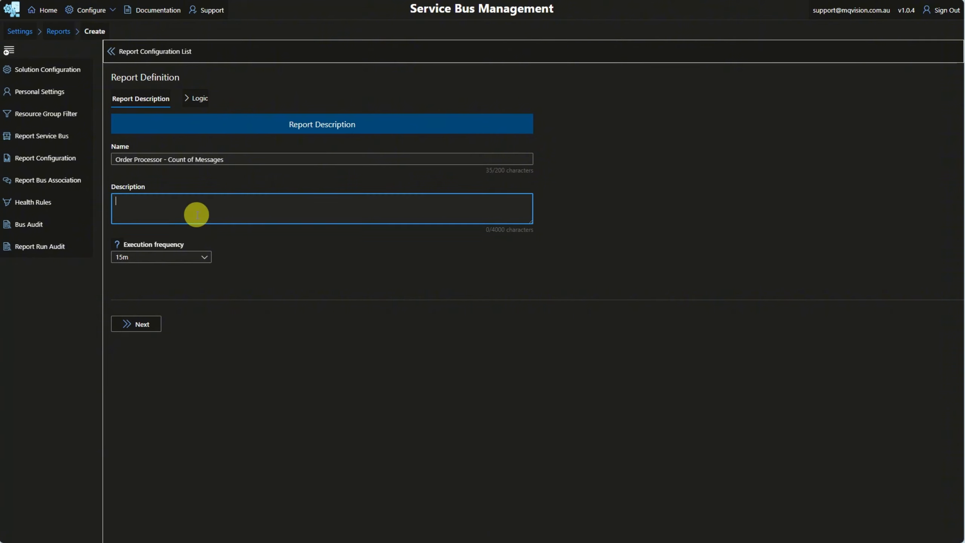
type("The number of messages present in a queue at report run time from the Order Processing system")
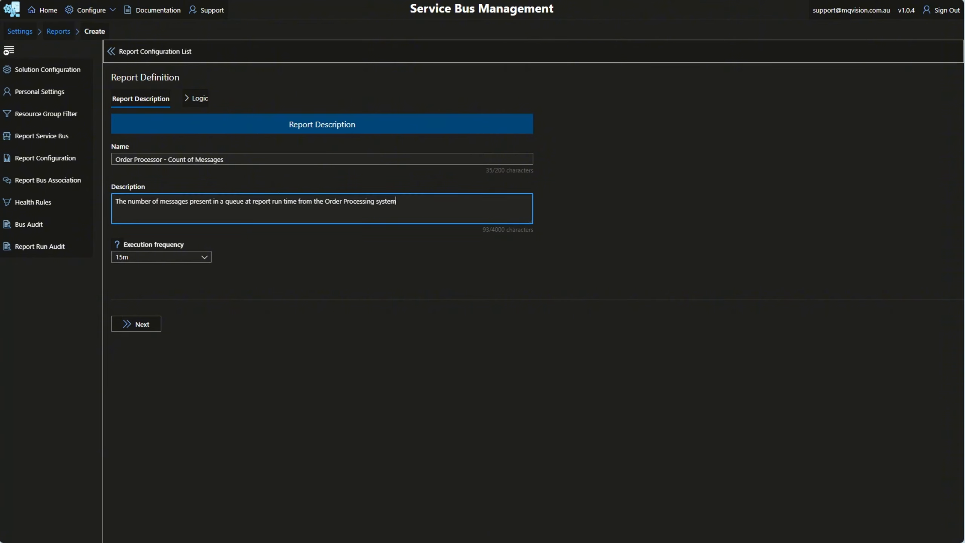
key("Tab")
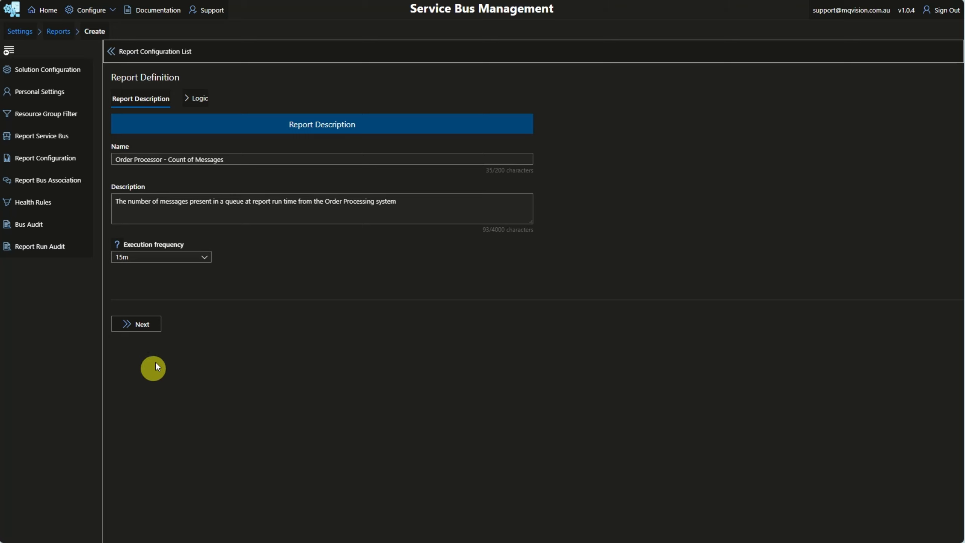
Step: Move to the Logic page and add a clause of type Application Property (String)
left_click(144, 325)
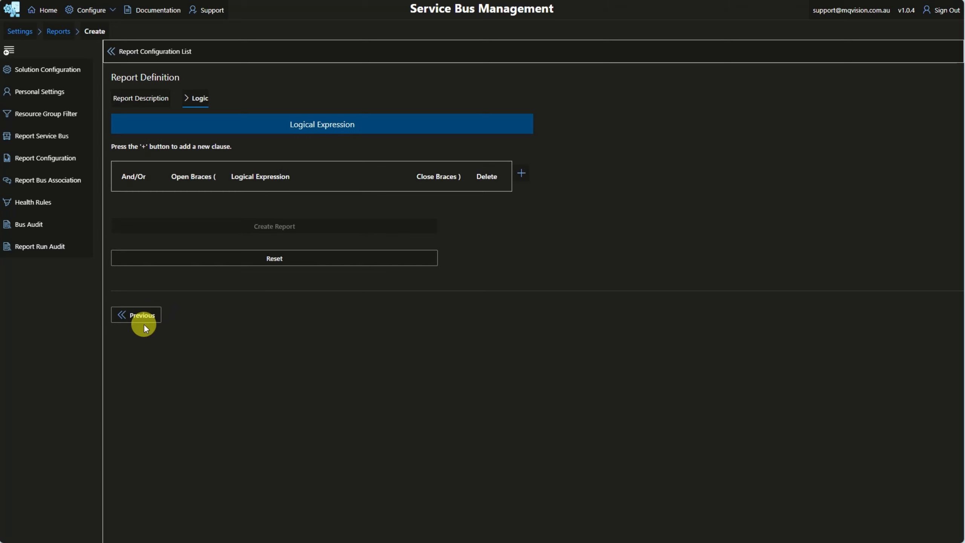
left_click(521, 173)
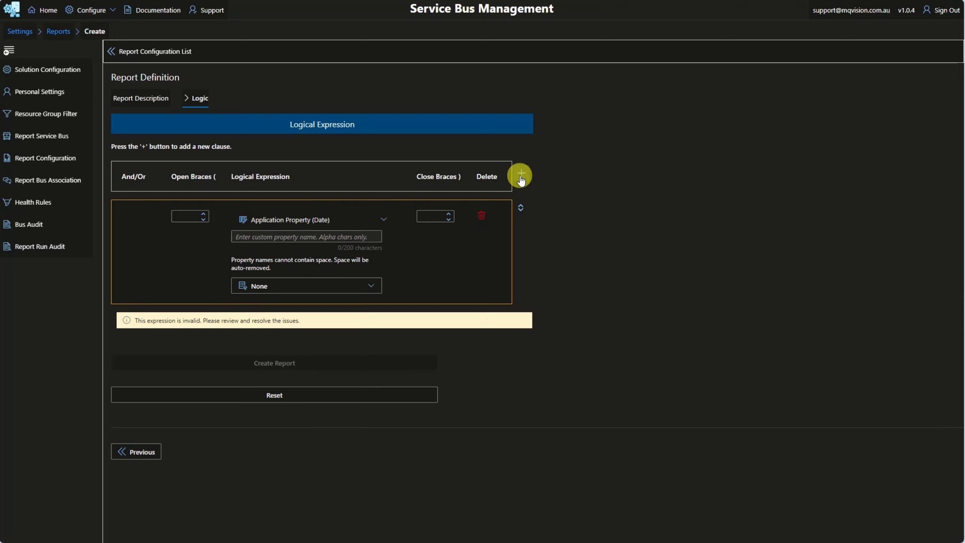
left_click(350, 216)
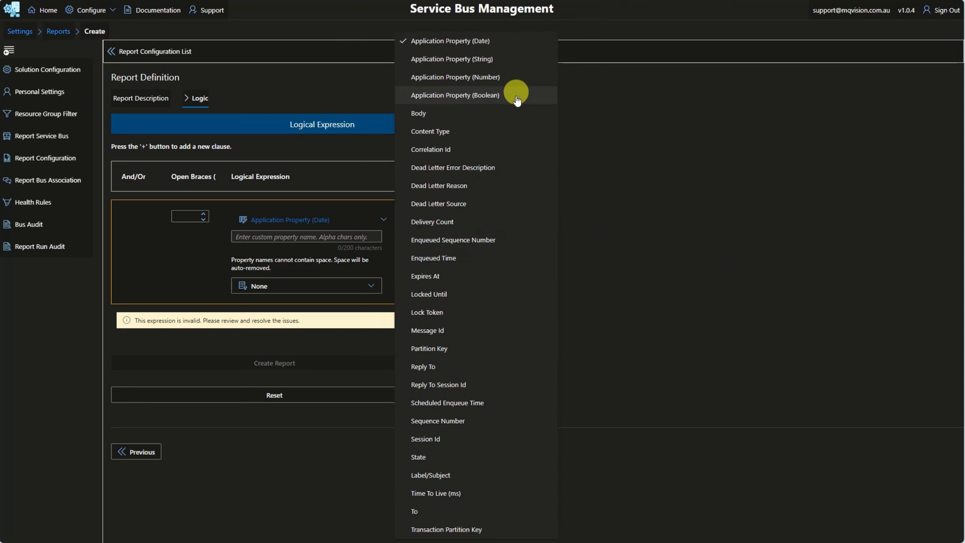
left_click(509, 59)
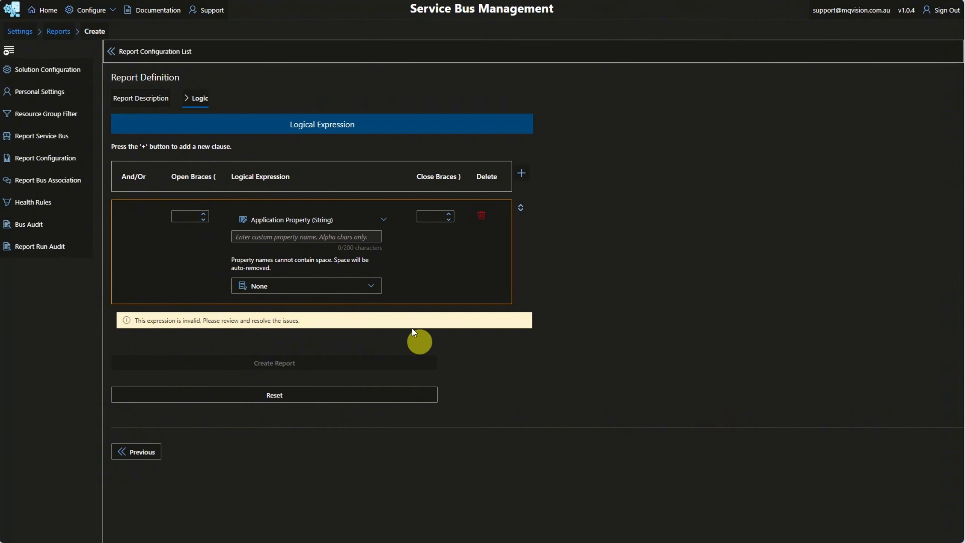
Step: Set the clause's property name to SendingSystem and its operator to Equals
left_click(336, 238)
key("Down")
key("Down")
key("Return")
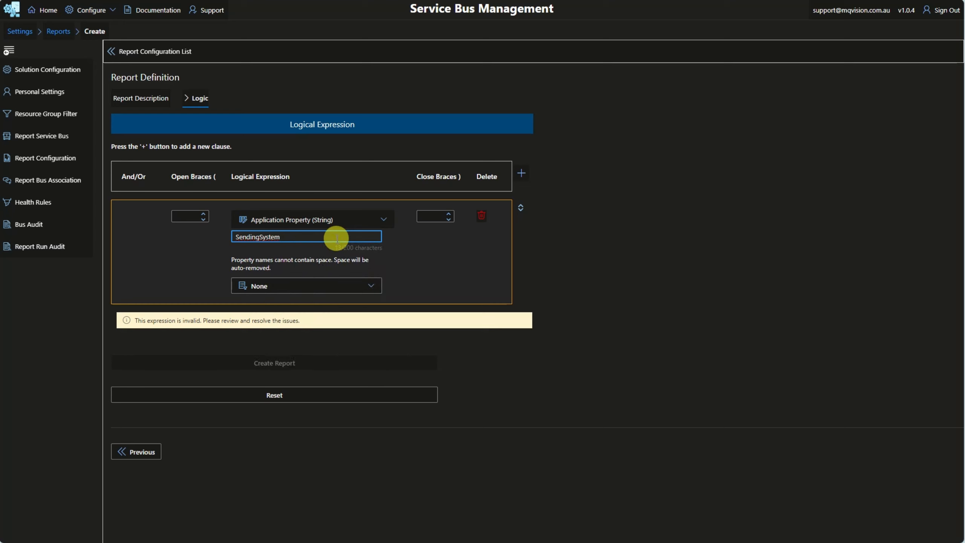
left_click(345, 279)
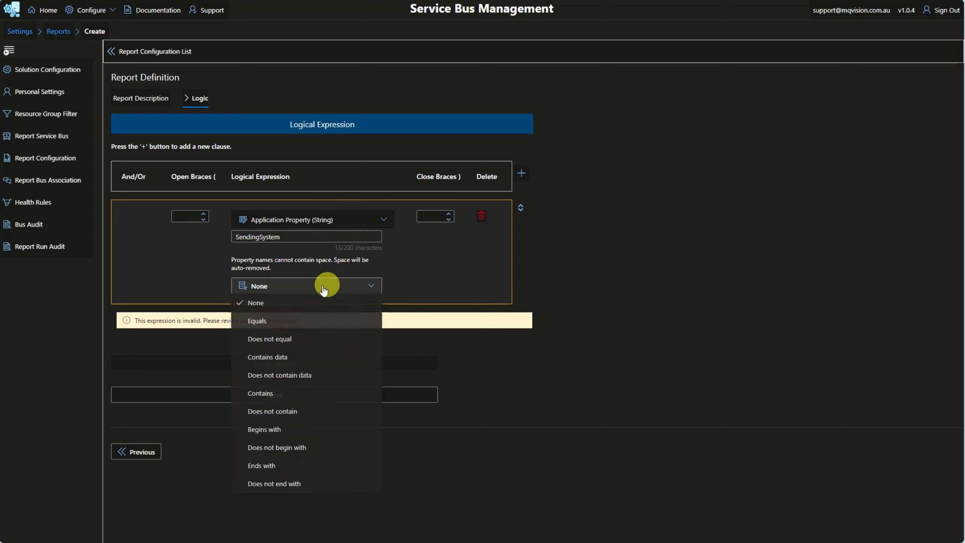
left_click(246, 320)
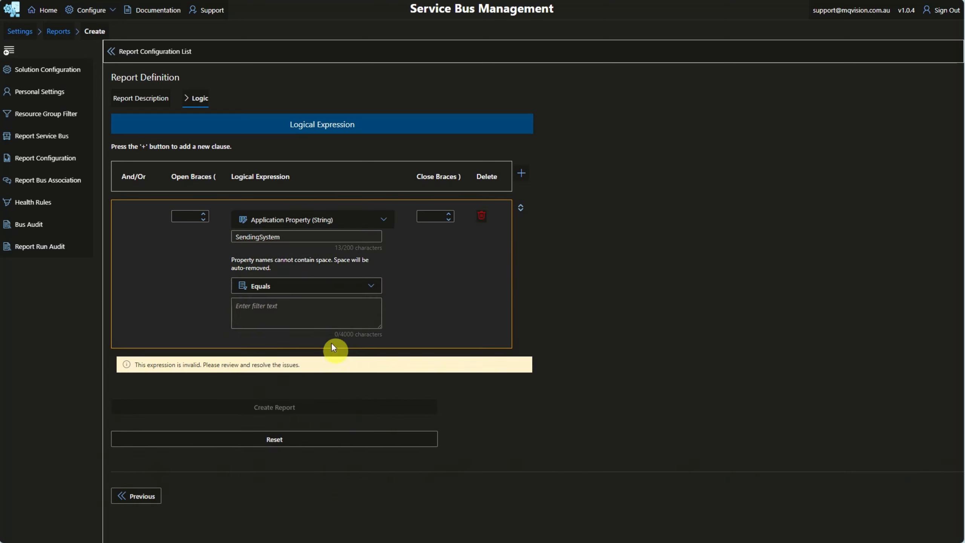
Step: Enter Order Processor as the filter text of the SendingSystem clause
left_click(356, 312)
type("Order Processor")
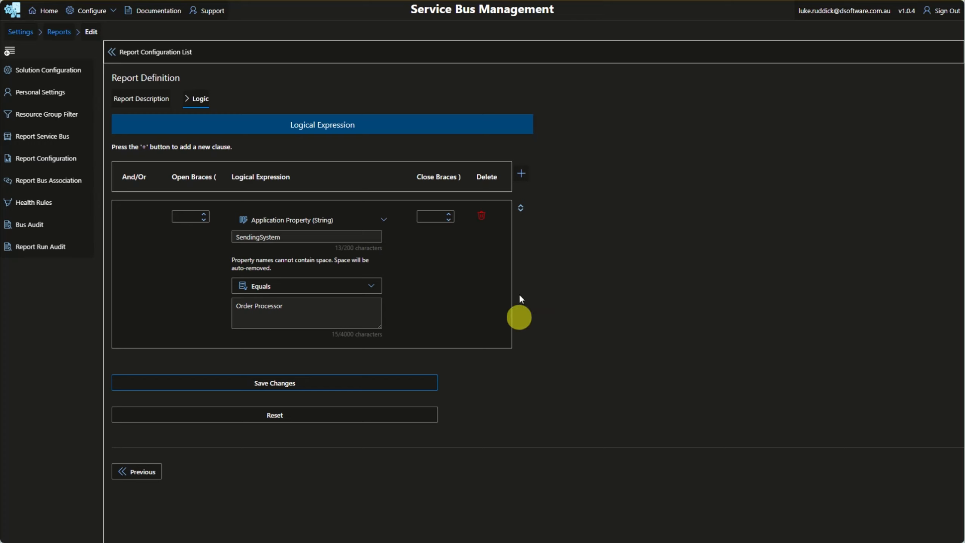
Step: Add an And clause filtering Enqueued Time to the last period relative to run-time
left_click(521, 173)
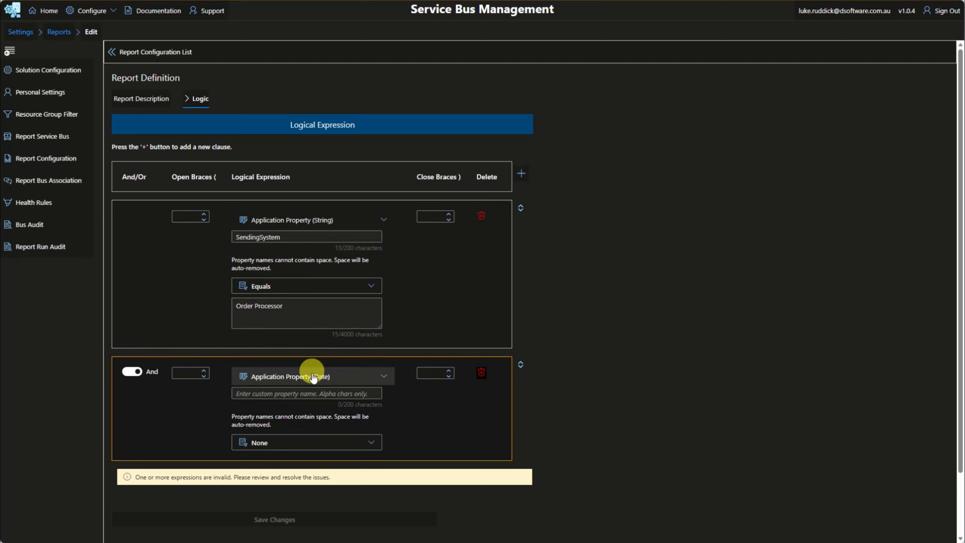
left_click(313, 375)
left_click(438, 257)
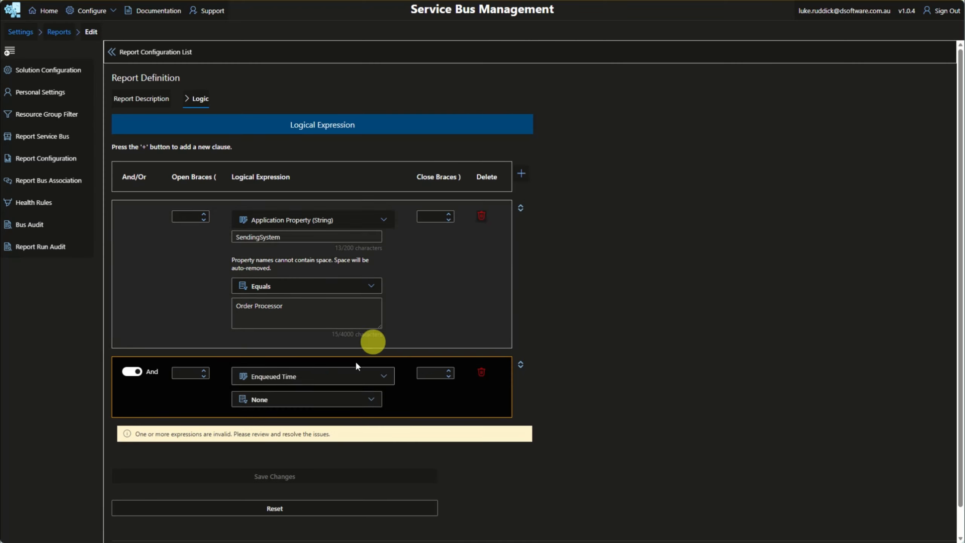
left_click(323, 399)
left_click(443, 50)
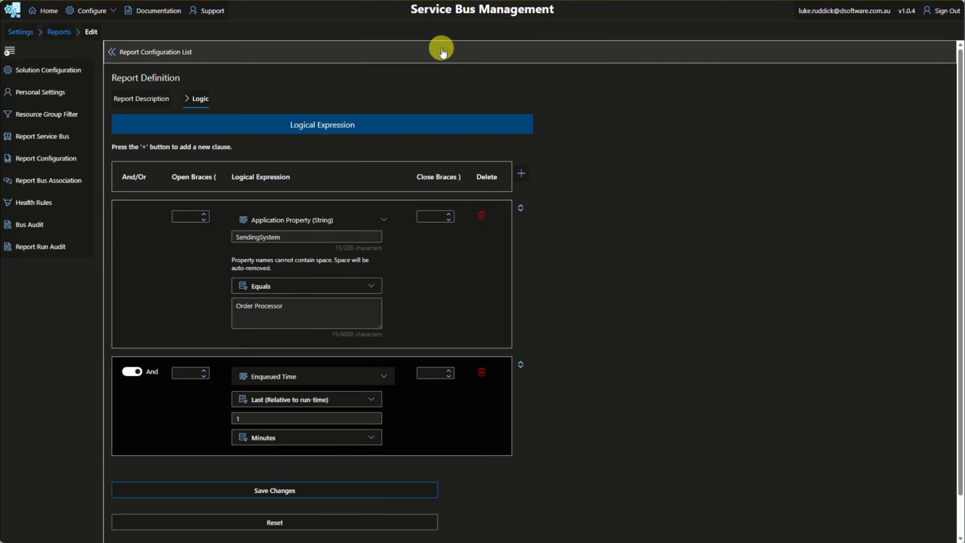
Step: Set the clause's period unit to Days and save the report changes
left_click(299, 438)
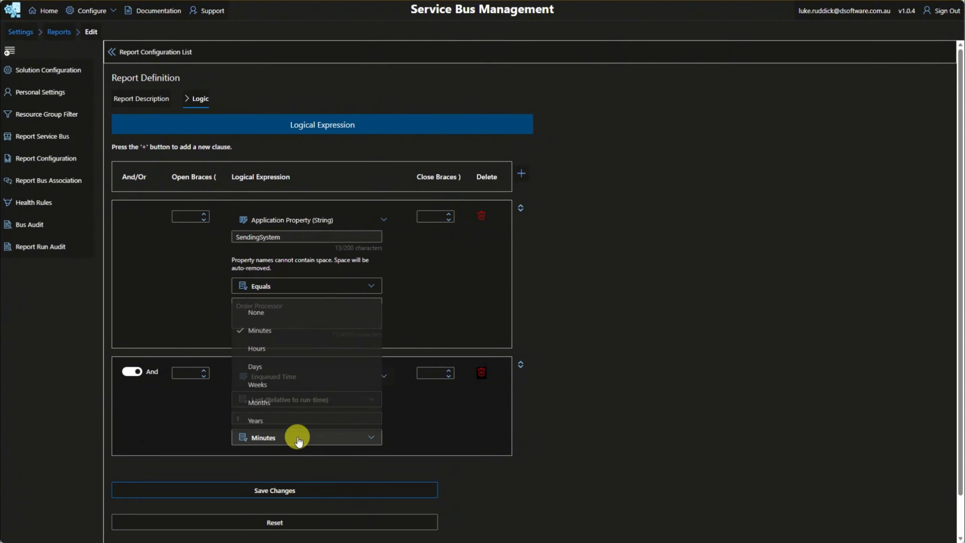
left_click(258, 366)
left_click(304, 488)
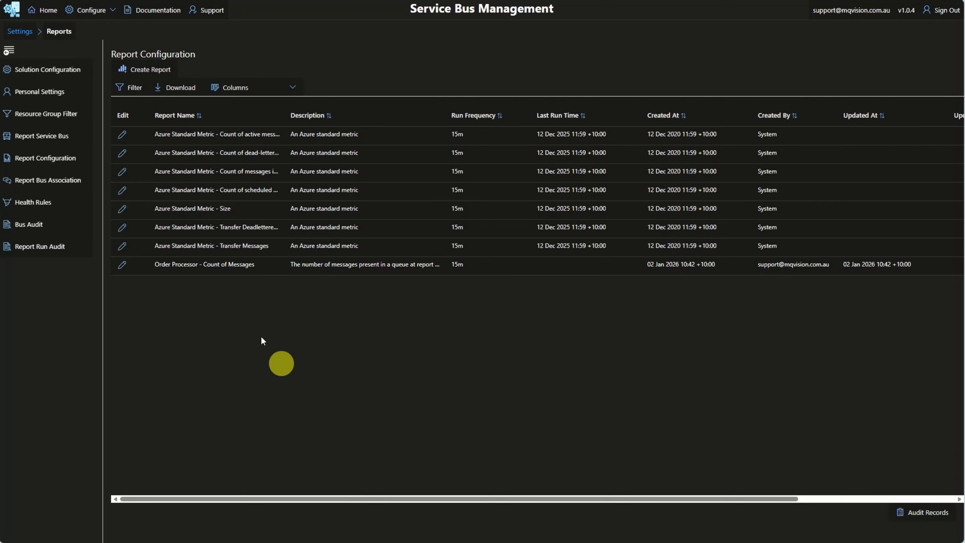
Step: Open report bus associations and auto-associate the reports with the service bus queues and topics
left_click(54, 182)
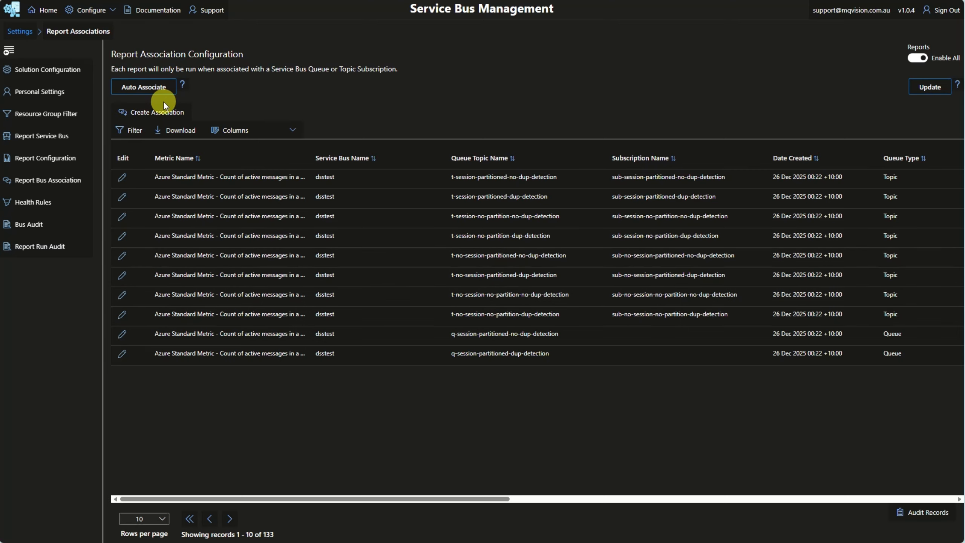
left_click(158, 91)
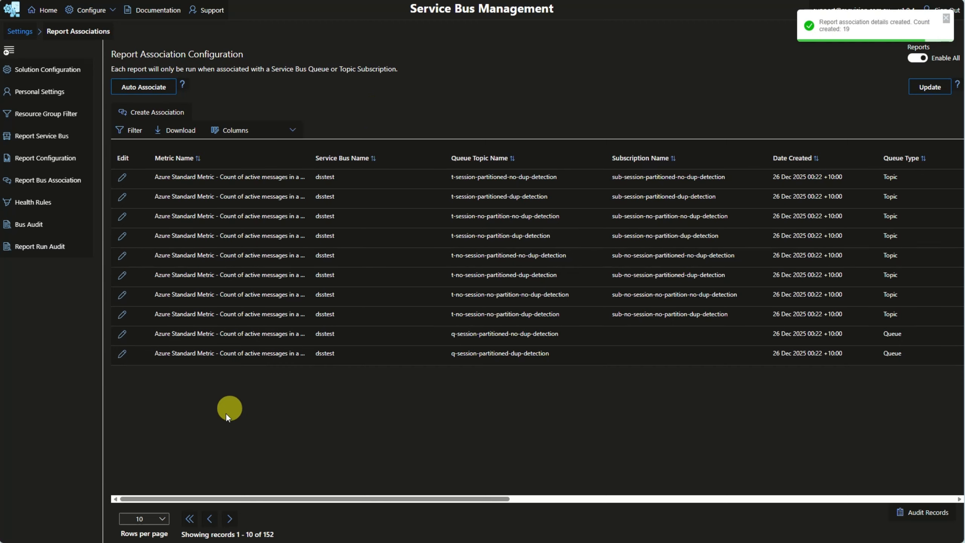
Step: Page through the association records and examine the Order Processor - Count of Messages associations and their columns
left_click(230, 519)
left_click(231, 518)
left_click(230, 519)
left_click(230, 519)
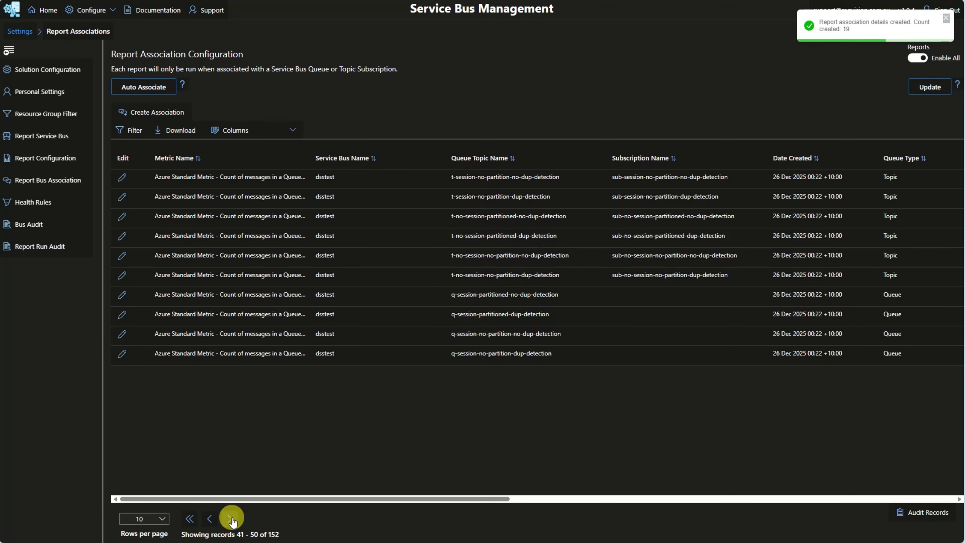
left_click(230, 519)
left_click(231, 519)
left_click(231, 519)
left_click(230, 518)
left_click(231, 518)
left_click(231, 519)
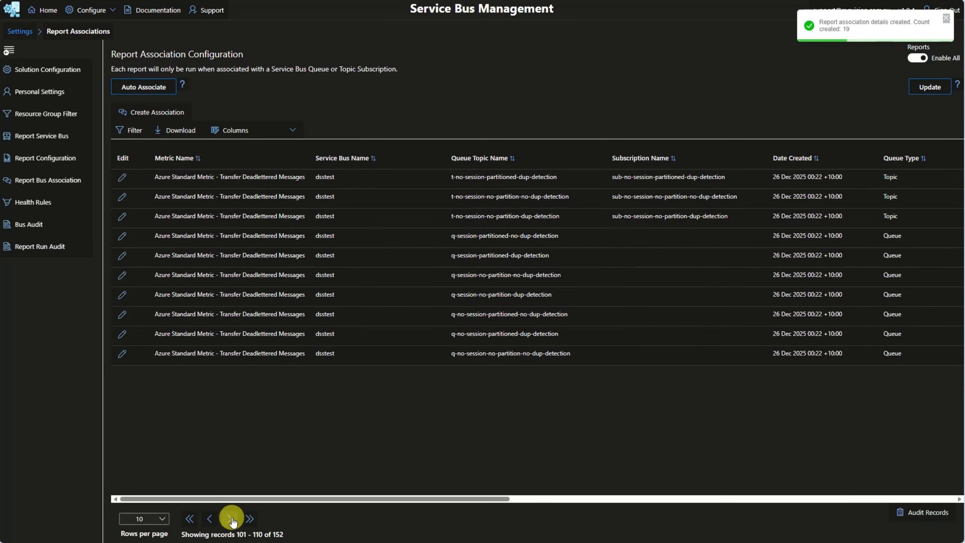
left_click(231, 519)
left_click(231, 518)
left_click(231, 519)
left_click(231, 519)
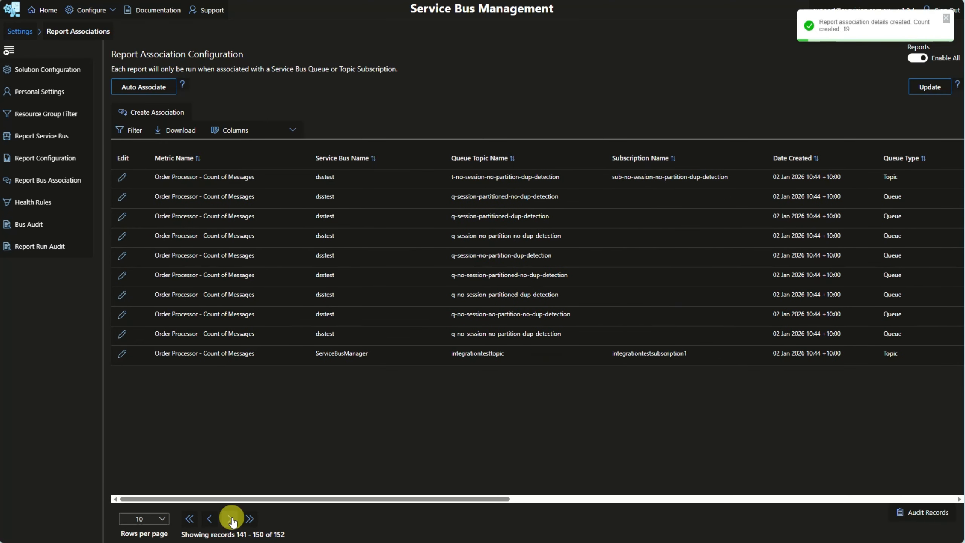
left_click_drag(246, 500, 383, 500)
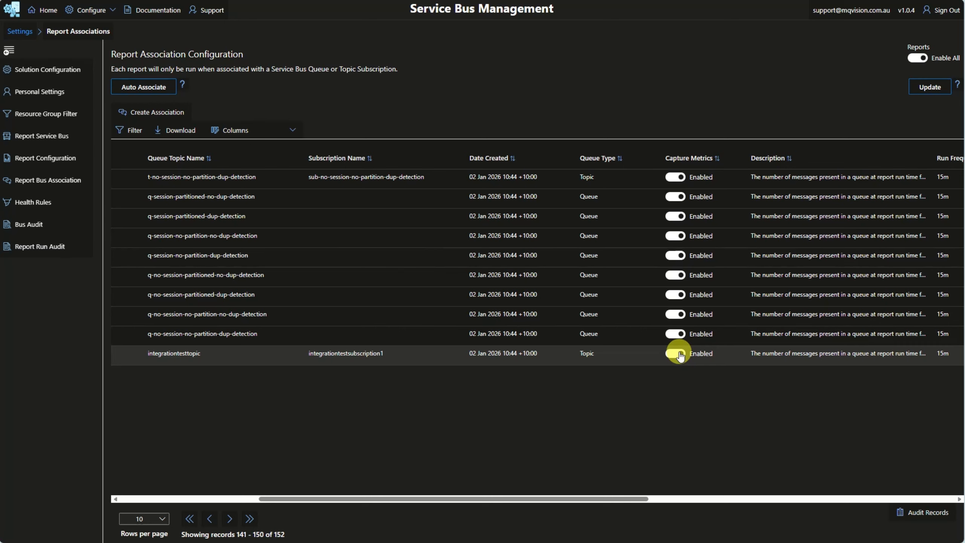
left_click_drag(504, 500, 407, 500)
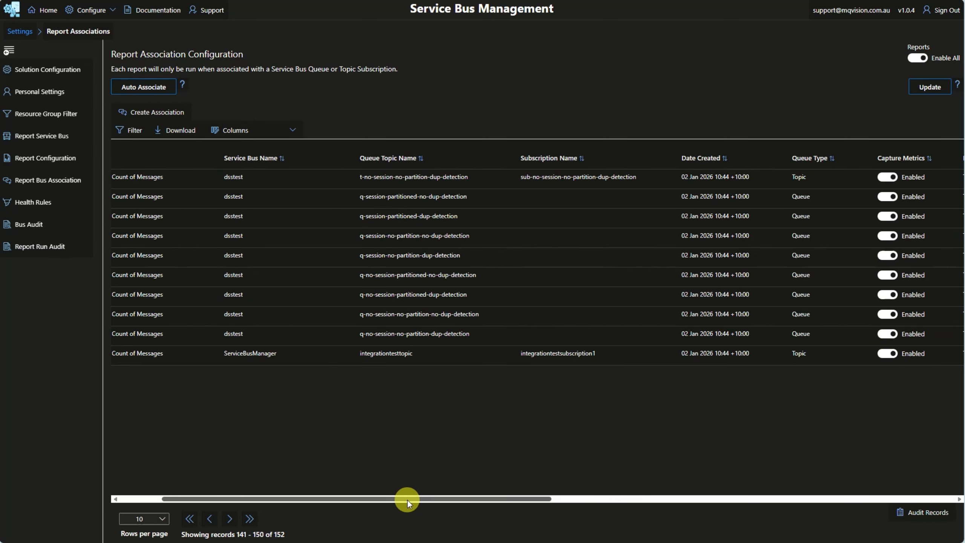
left_click(9, 52)
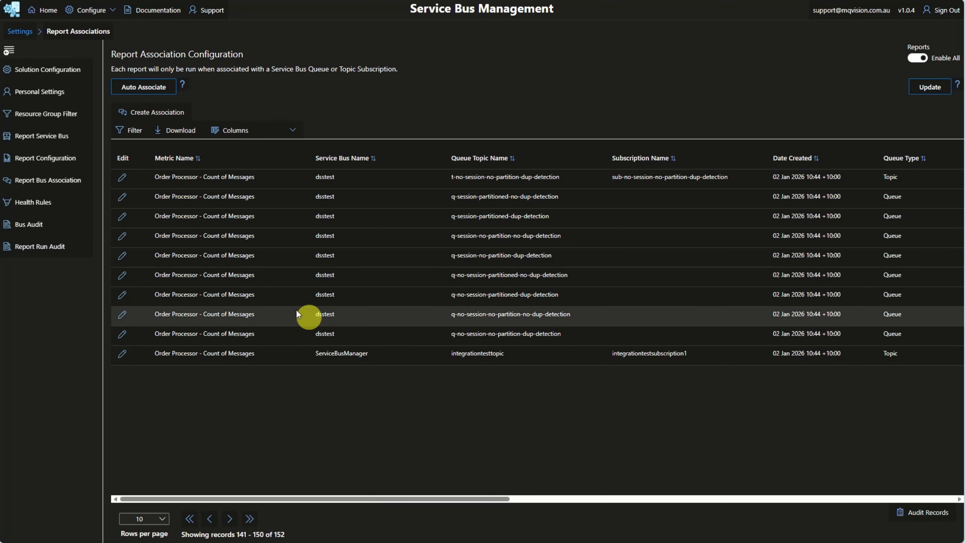
Step: Open Health Rules and filter them by Rule Name containing q-session-partitioned-dup-detection
left_click(45, 207)
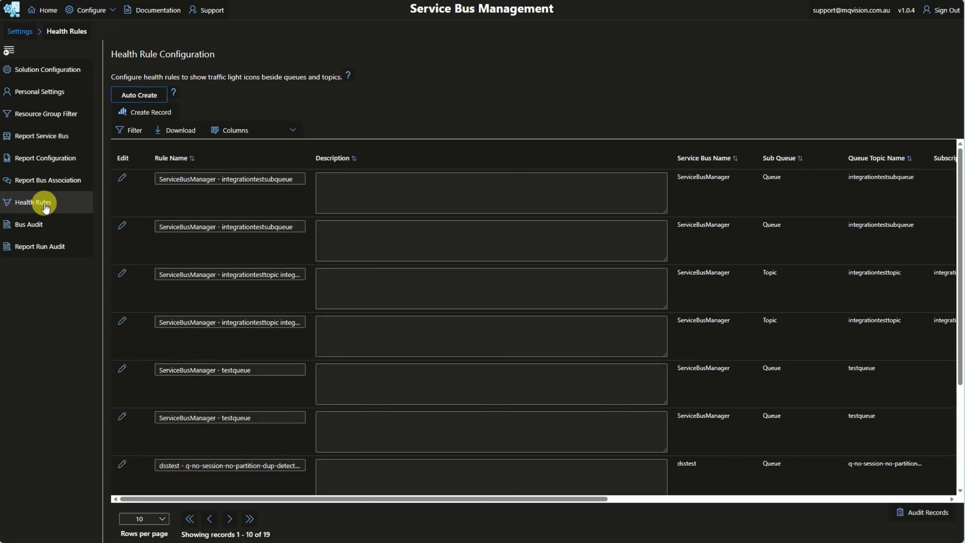
left_click(135, 130)
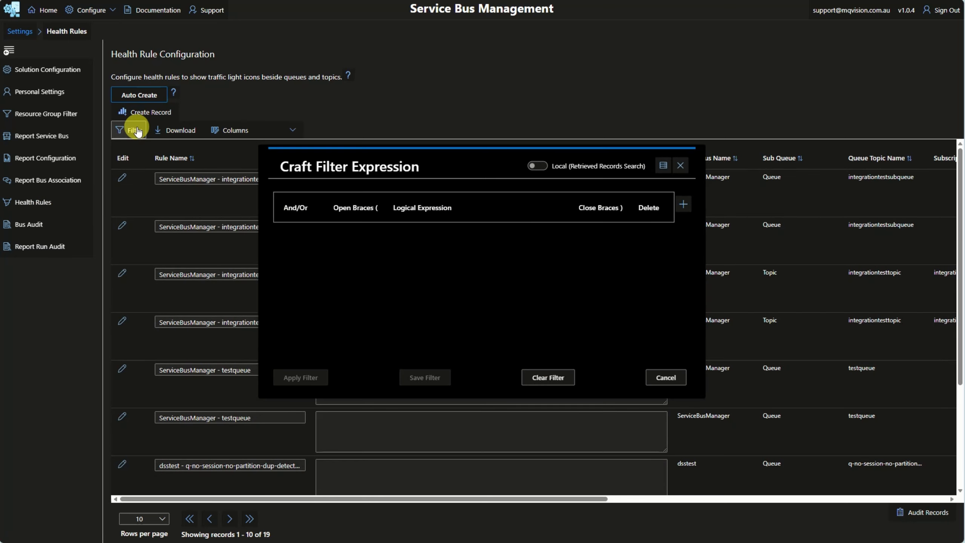
left_click(683, 206)
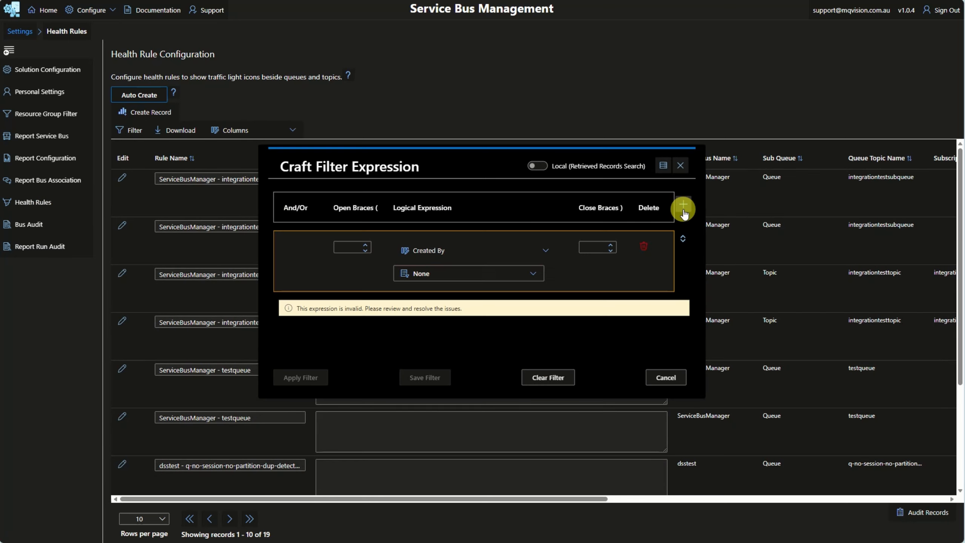
left_click(493, 251)
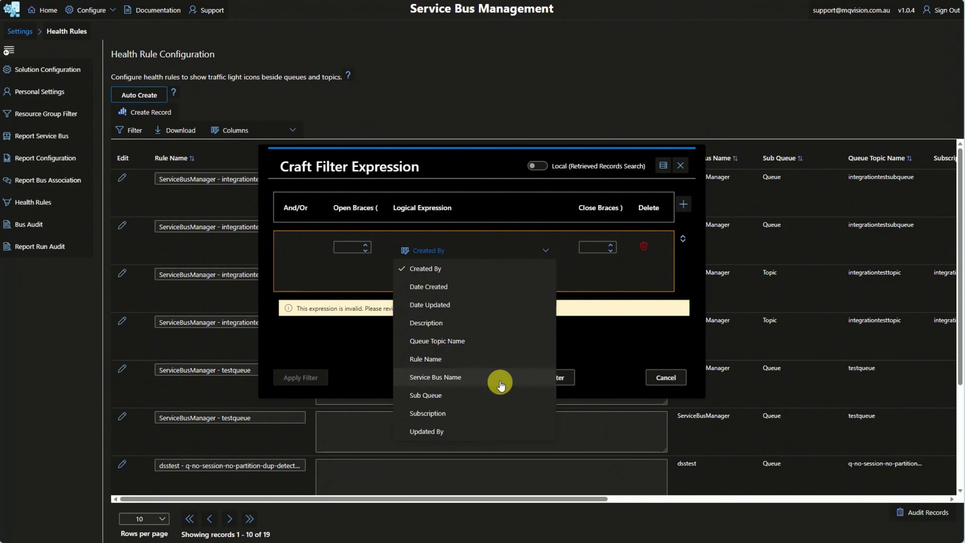
left_click(492, 360)
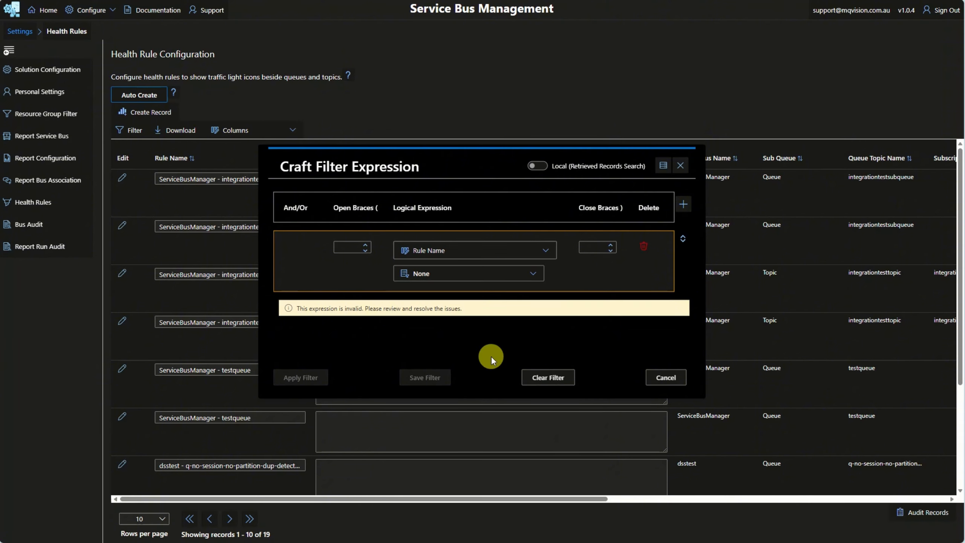
left_click(524, 272)
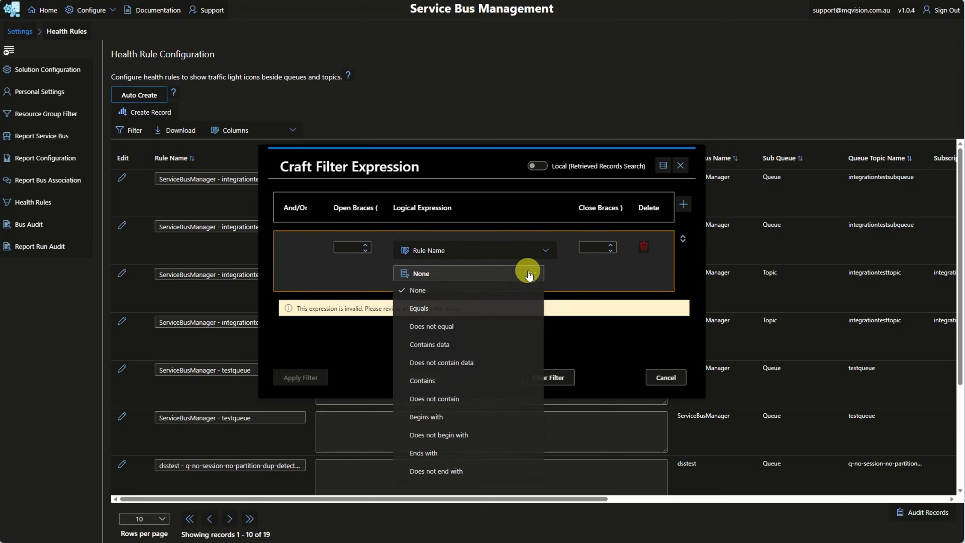
left_click(437, 381)
left_click(465, 301)
type("q-session-partitioned-dup-detection")
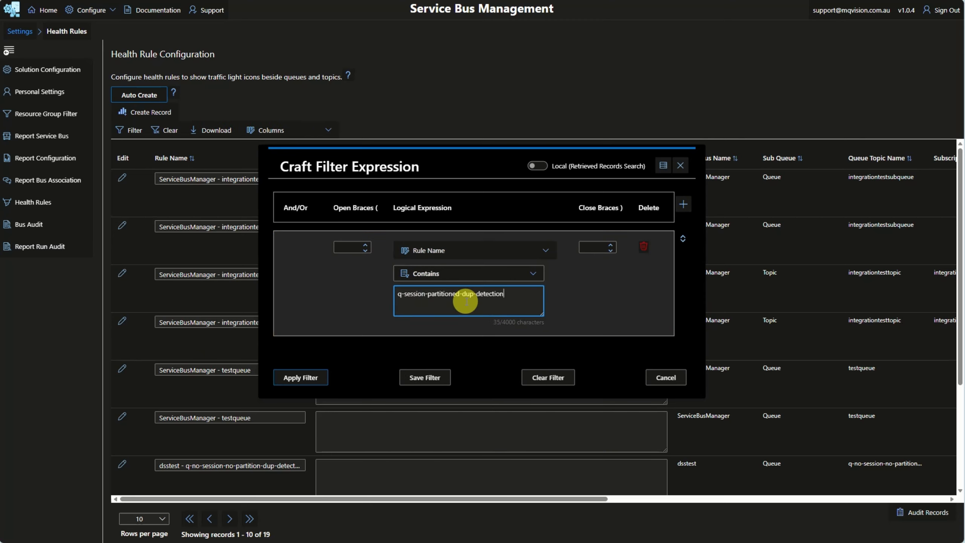
left_click(301, 378)
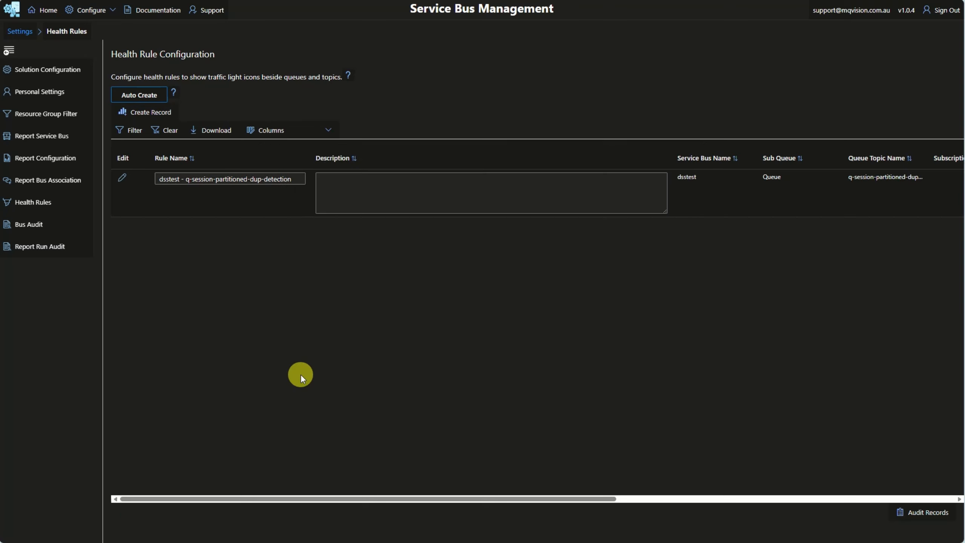
Step: Open the filtered rule's health colors, start a record and examine the report result figure options and their help
left_click(123, 178)
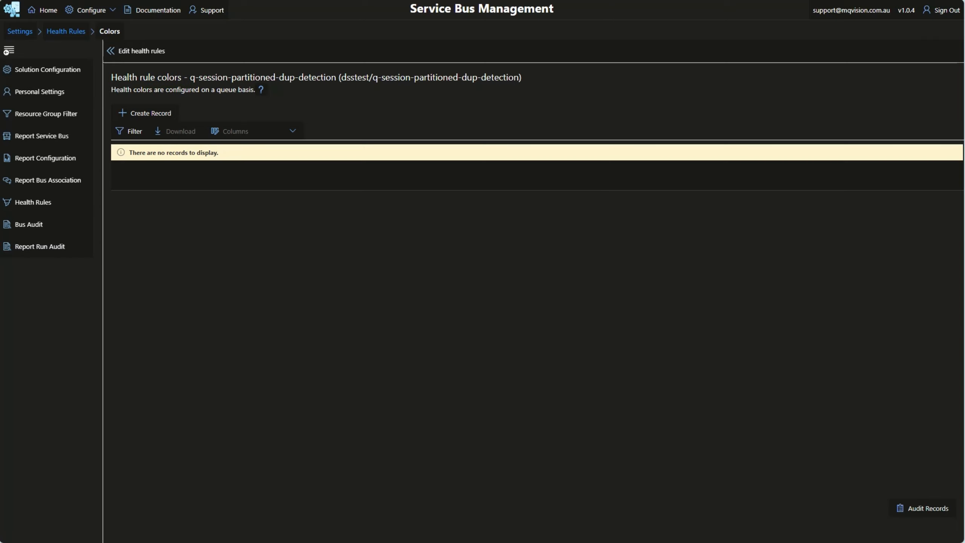
left_click(158, 114)
left_click(581, 175)
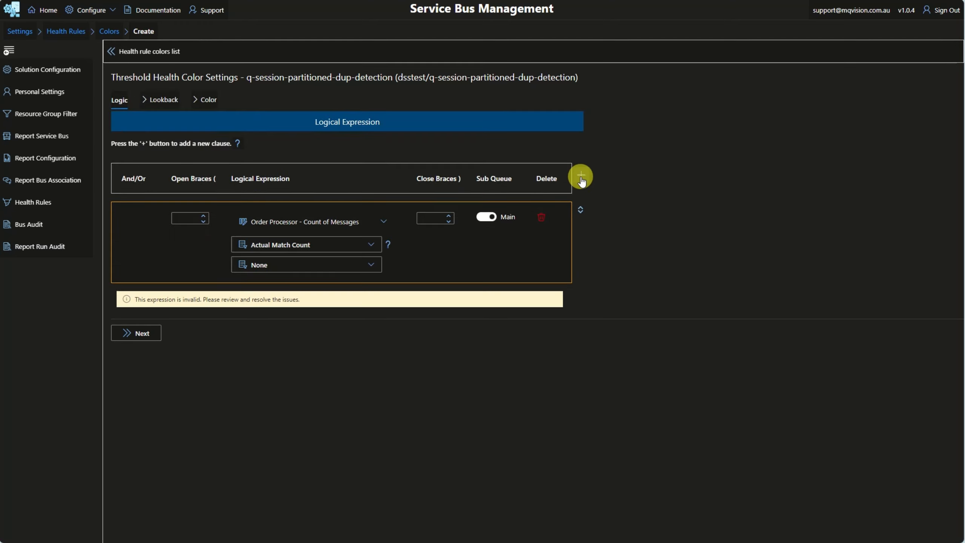
left_click(371, 245)
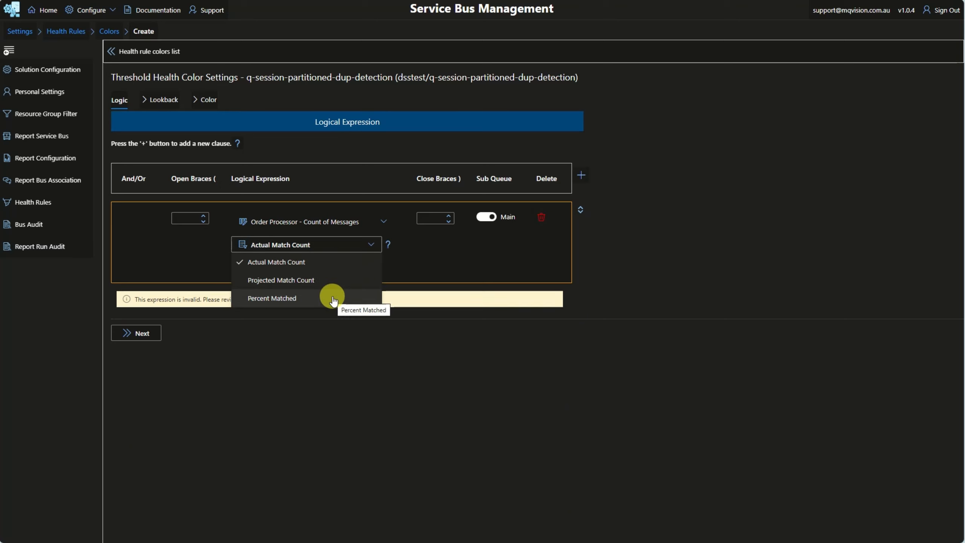
left_click(391, 295)
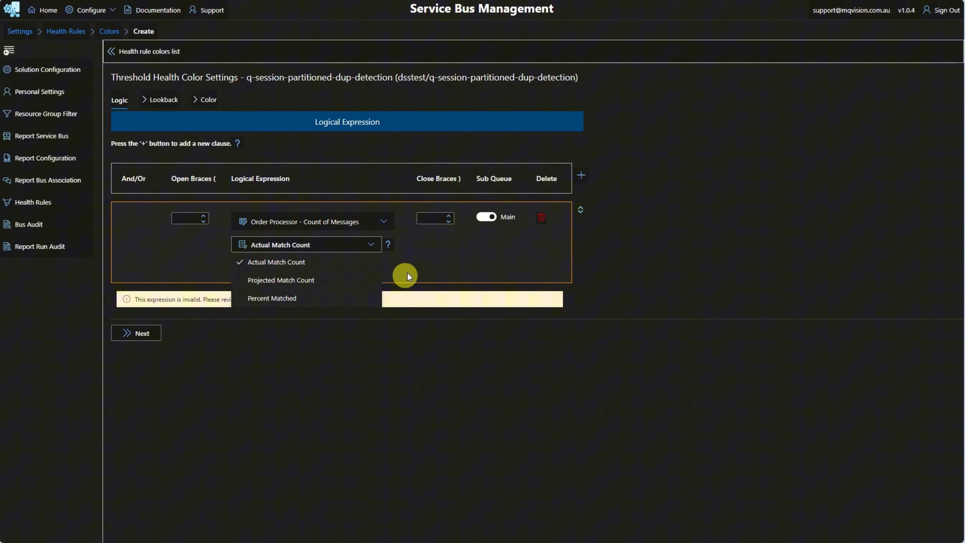
left_click(389, 244)
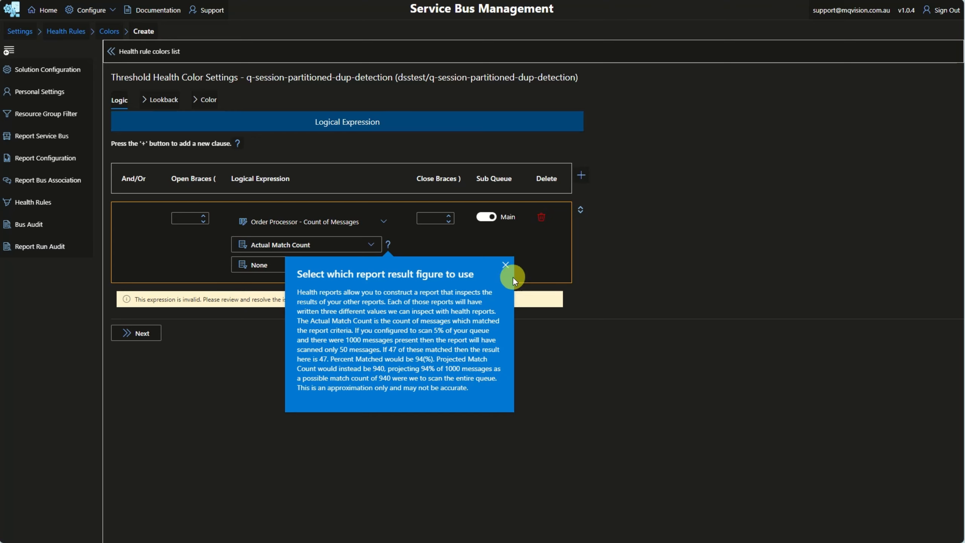
left_click(505, 265)
Step: Filter the dsstest queues and topics by Name containing q-session-partitioned-dup-detection
left_click(129, 125)
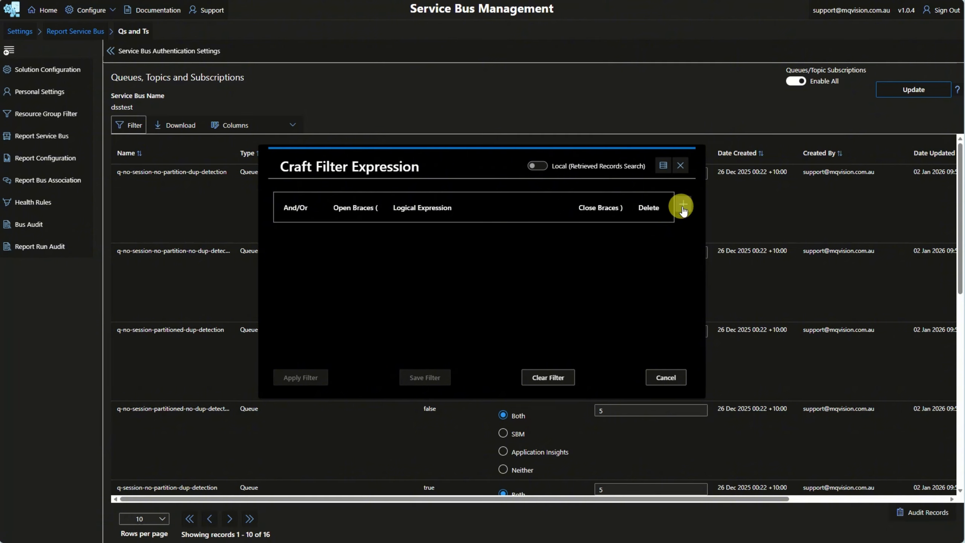
left_click(683, 205)
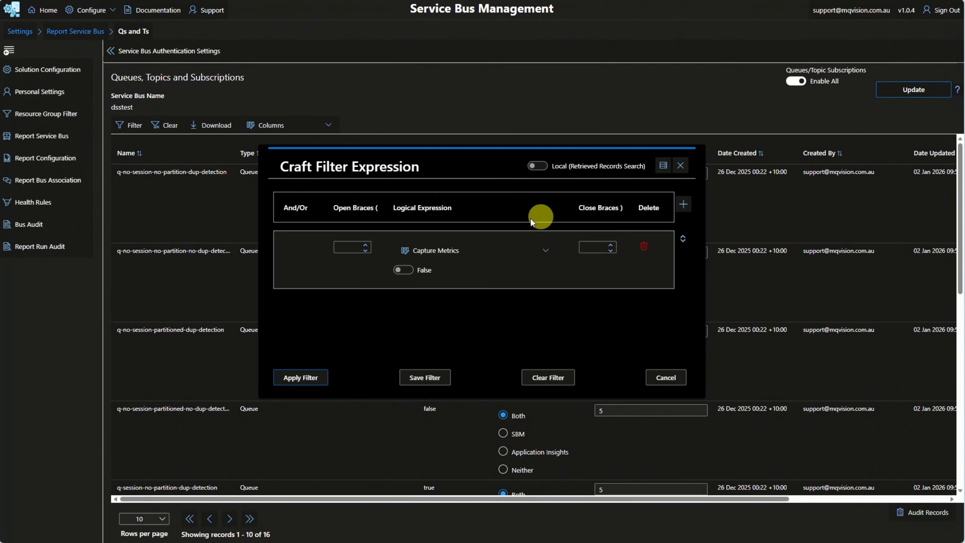
left_click(409, 249)
left_click(435, 424)
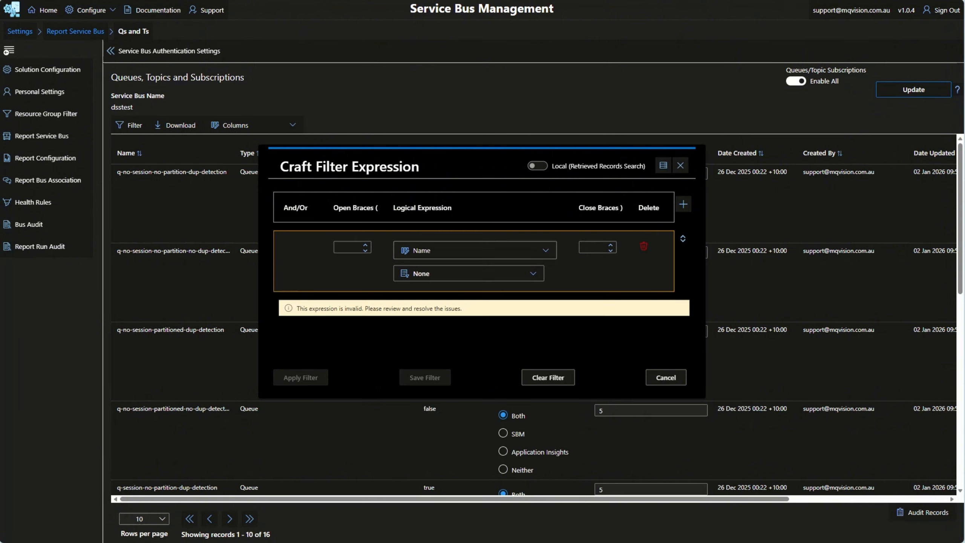
left_click(459, 273)
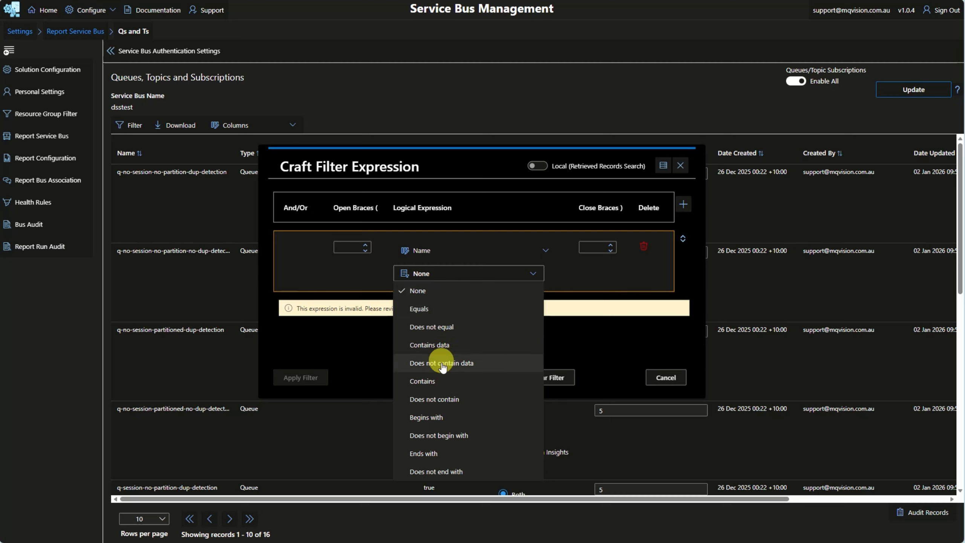
left_click(422, 381)
left_click(476, 306)
type("q-session-partitioned-dup-detection")
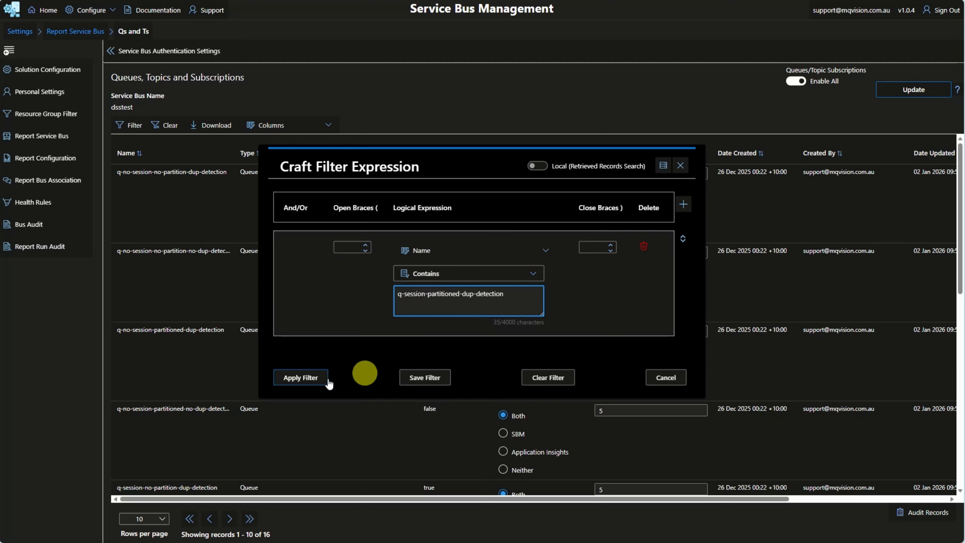
left_click(302, 378)
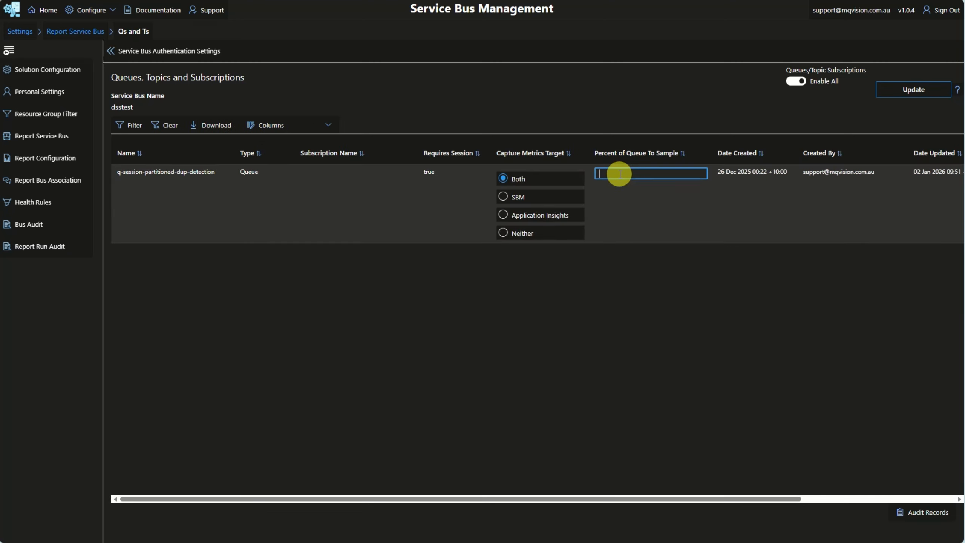
Step: Set the queue's Percent of Queue To Sample to 100
key("BackSpace")
type("100")
key("Return")
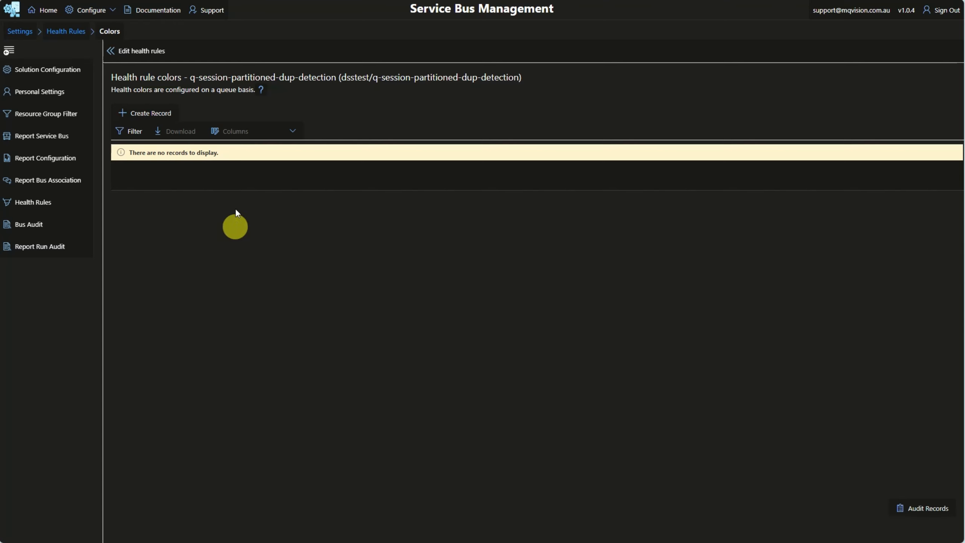
Step: Create a health color record with a clause on Order Processor - Count of Messages using Actual Match Count and Less than or equal to
left_click(152, 113)
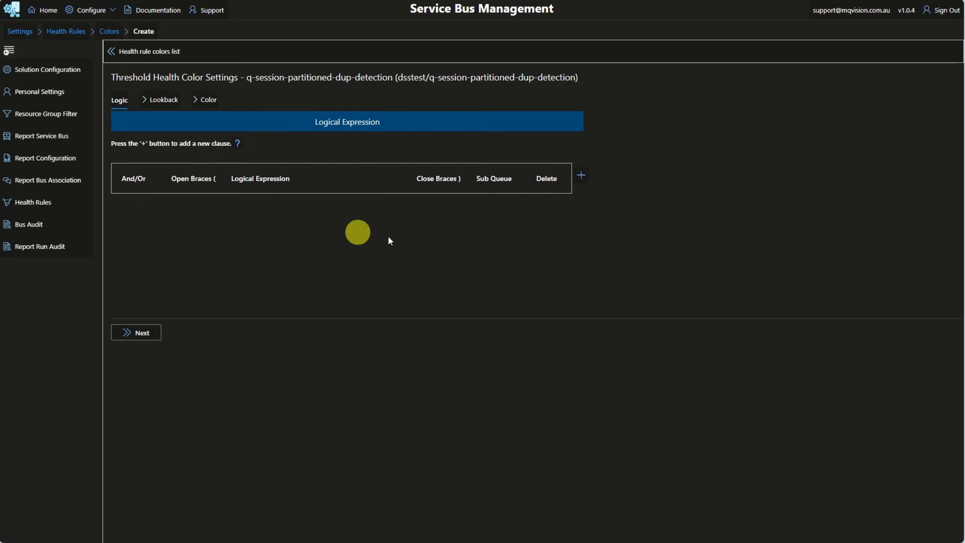
left_click(580, 176)
left_click(353, 225)
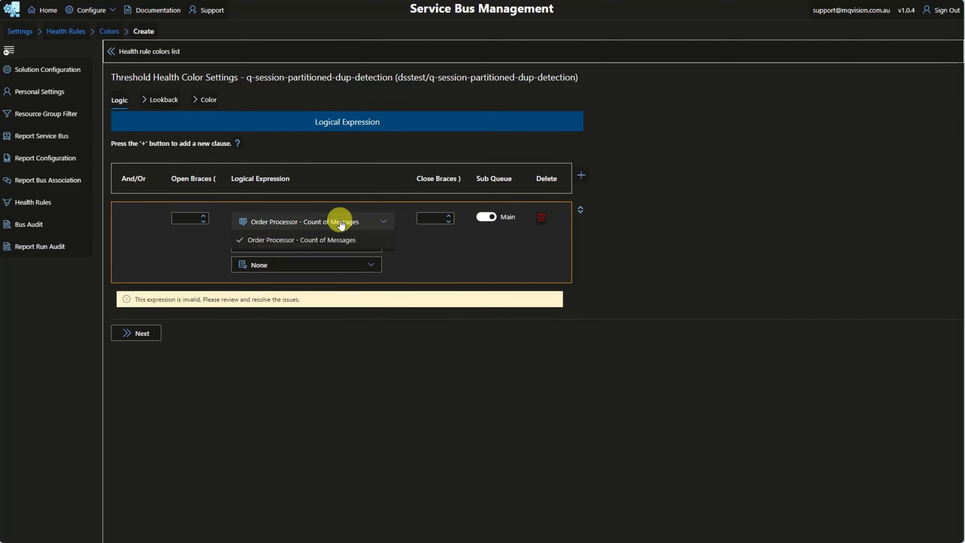
left_click(316, 241)
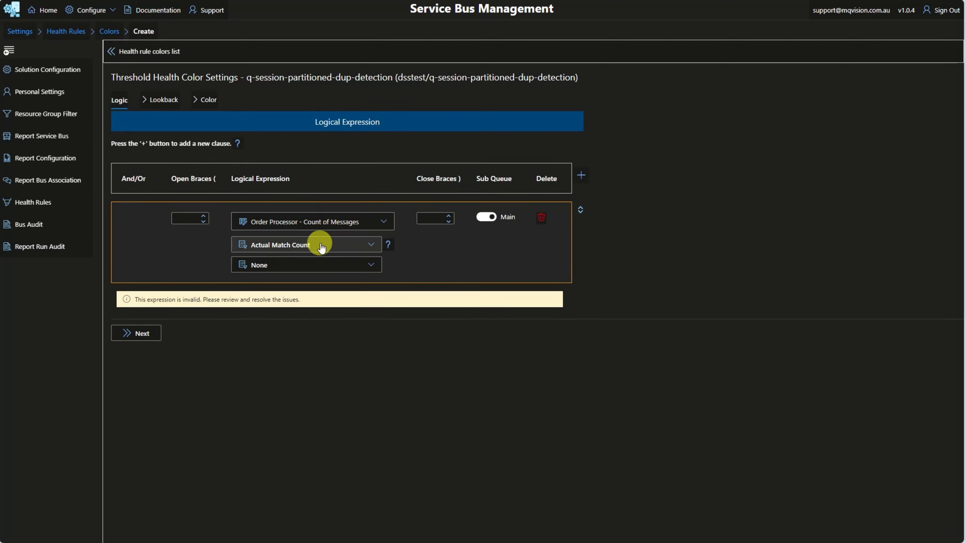
left_click(315, 265)
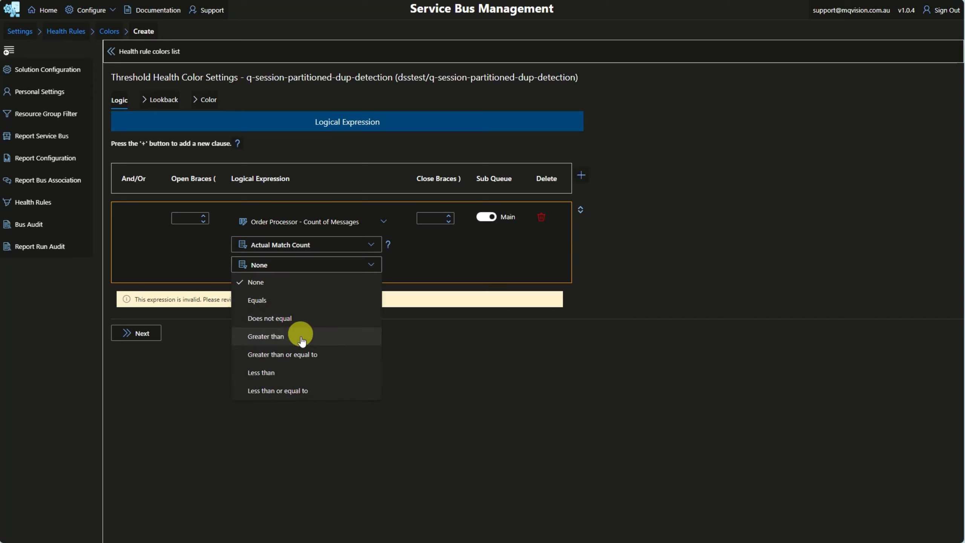
left_click(289, 391)
Step: Set the clause's threshold value to 500 and move on to the Lookback rules
left_click(264, 283)
key("BackSpace")
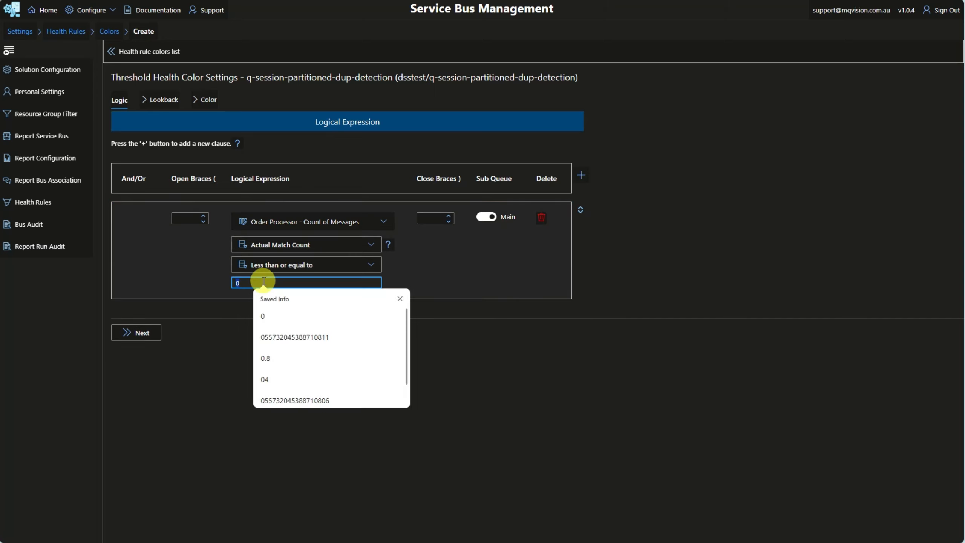
type("500")
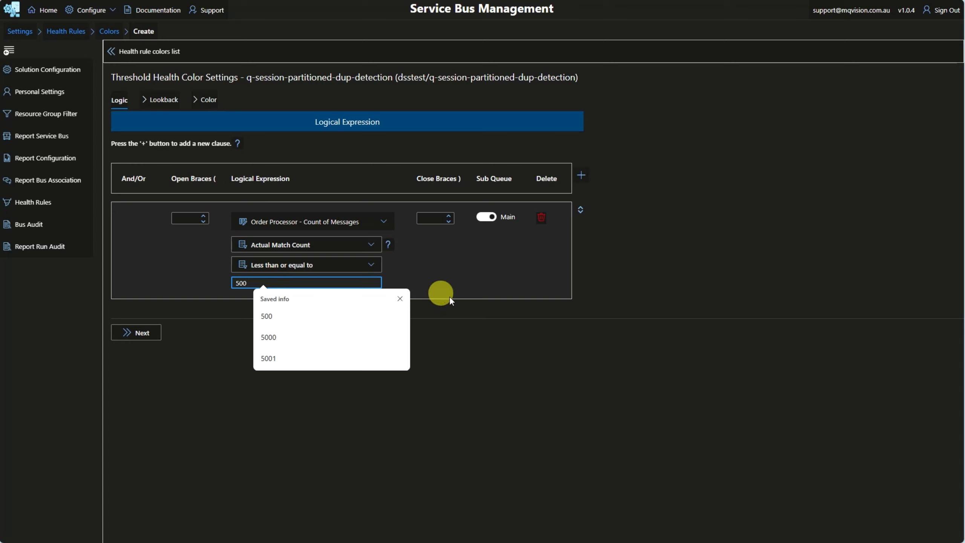
left_click(479, 305)
left_click(163, 99)
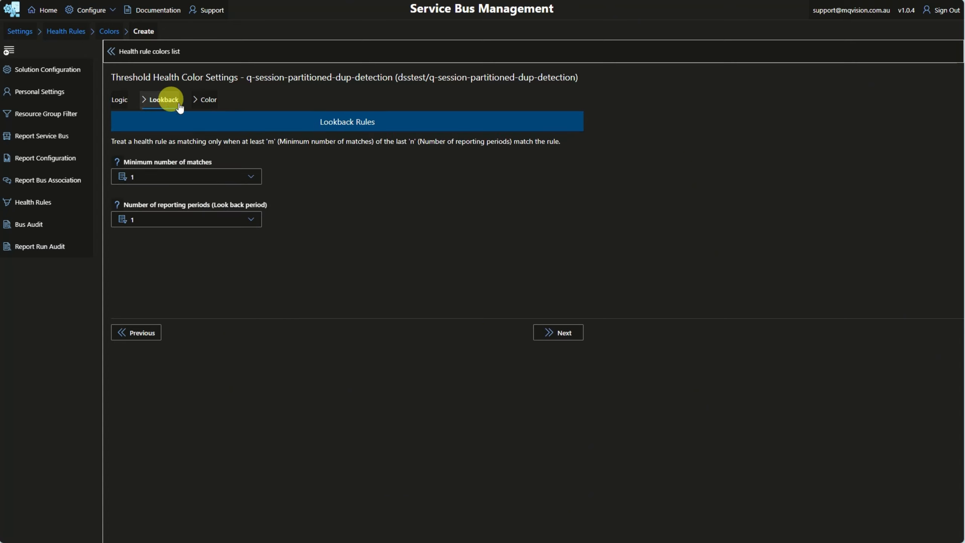